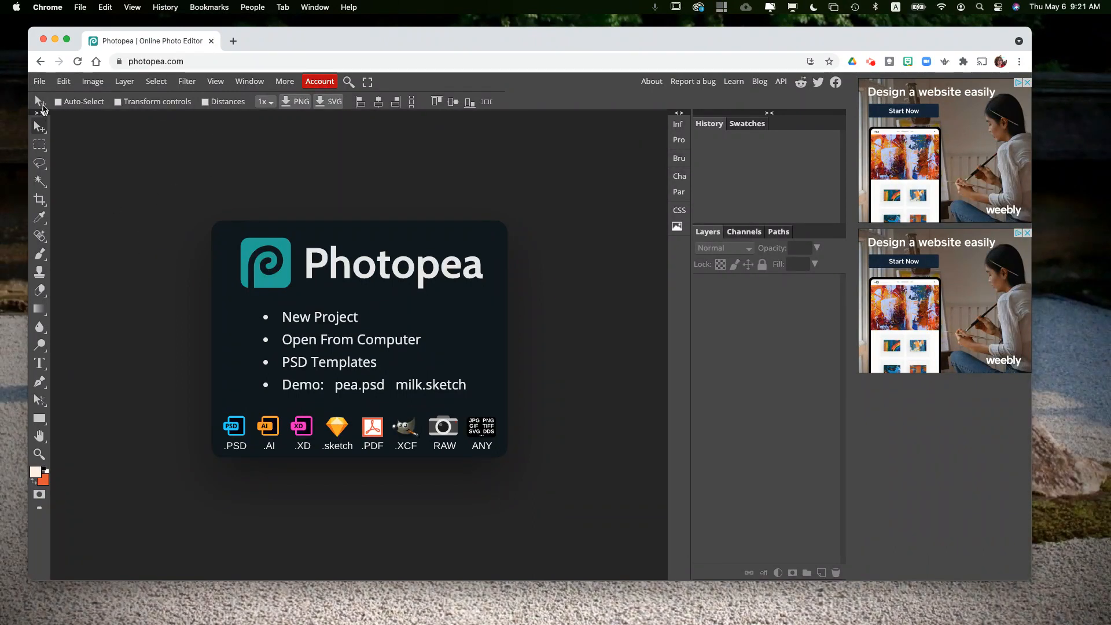
# Step: Create a new project from the Letter print preset (8.5 × 11 in, 300 DPI)
pyautogui.click(40, 82)
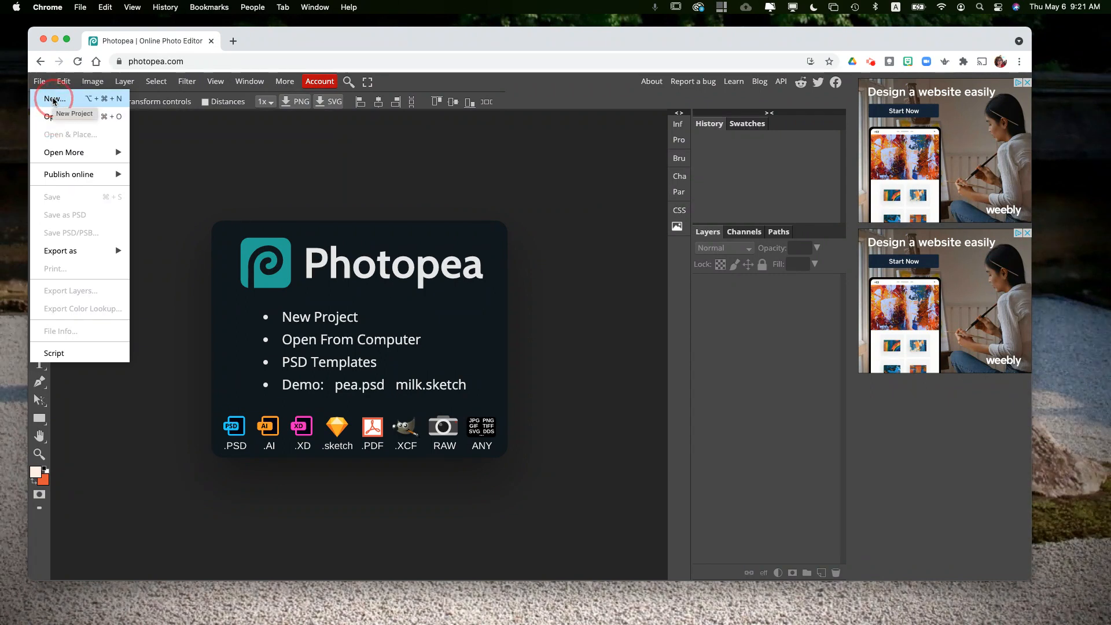
pyautogui.click(53, 100)
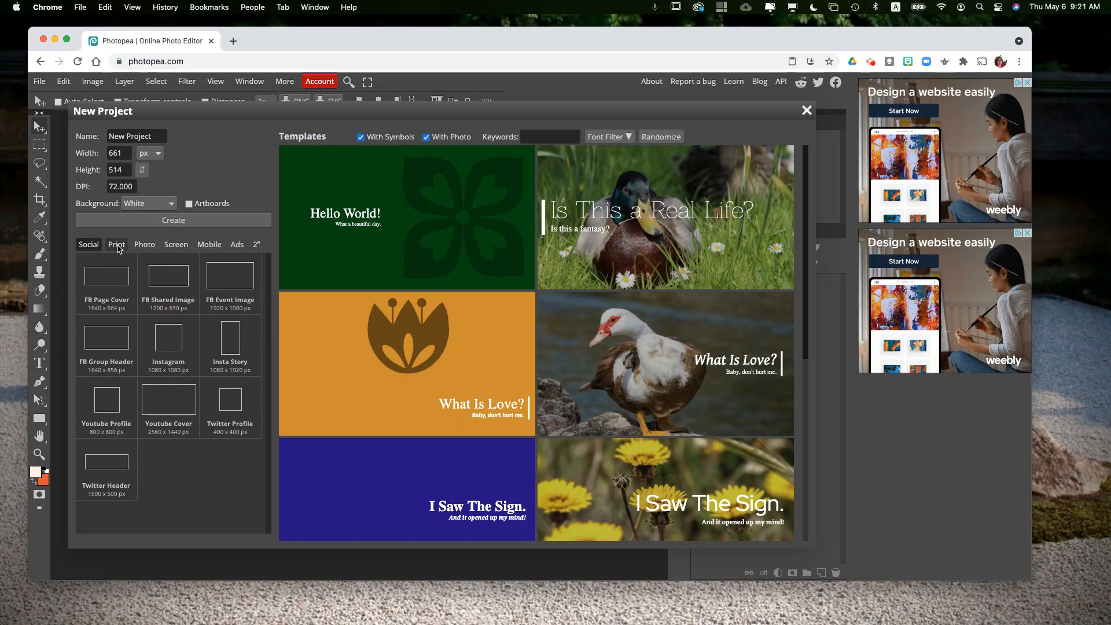
pyautogui.click(118, 248)
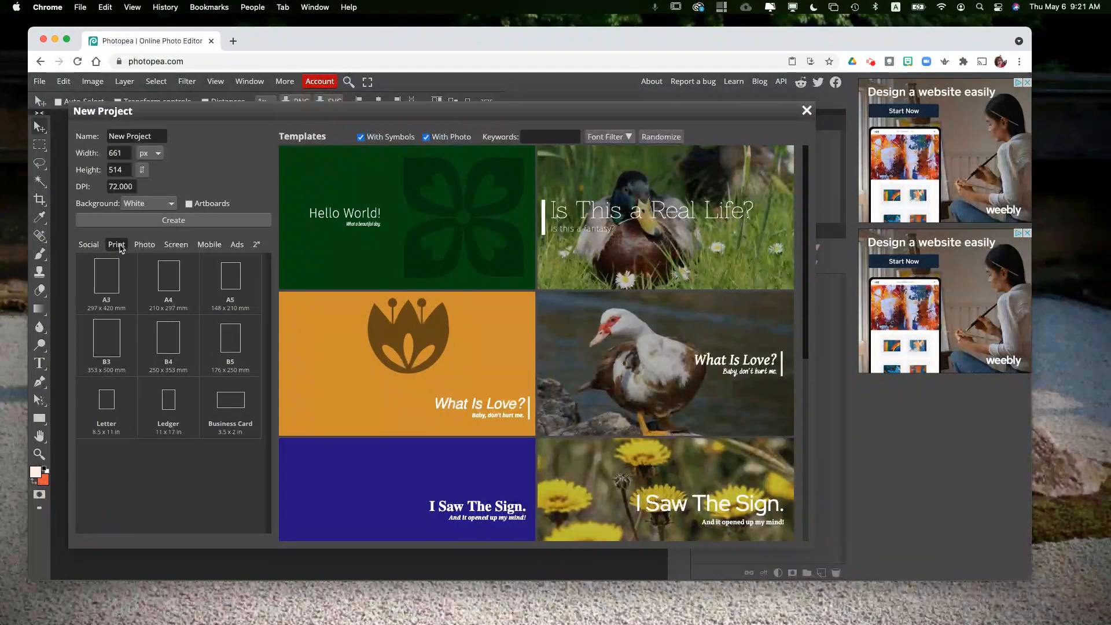
pyautogui.click(108, 406)
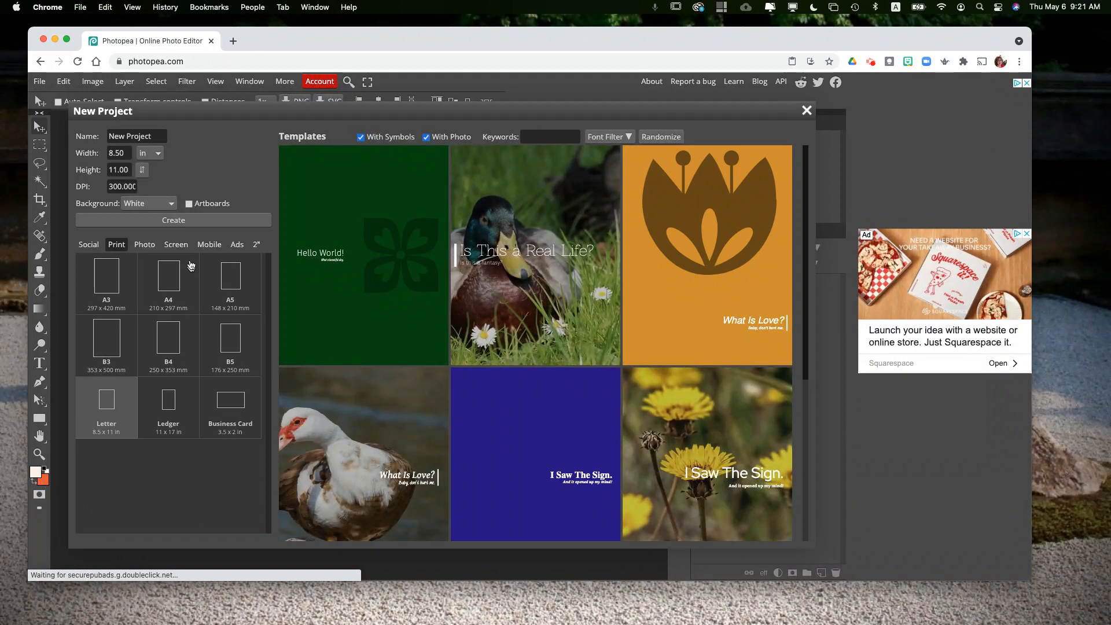
pyautogui.click(187, 221)
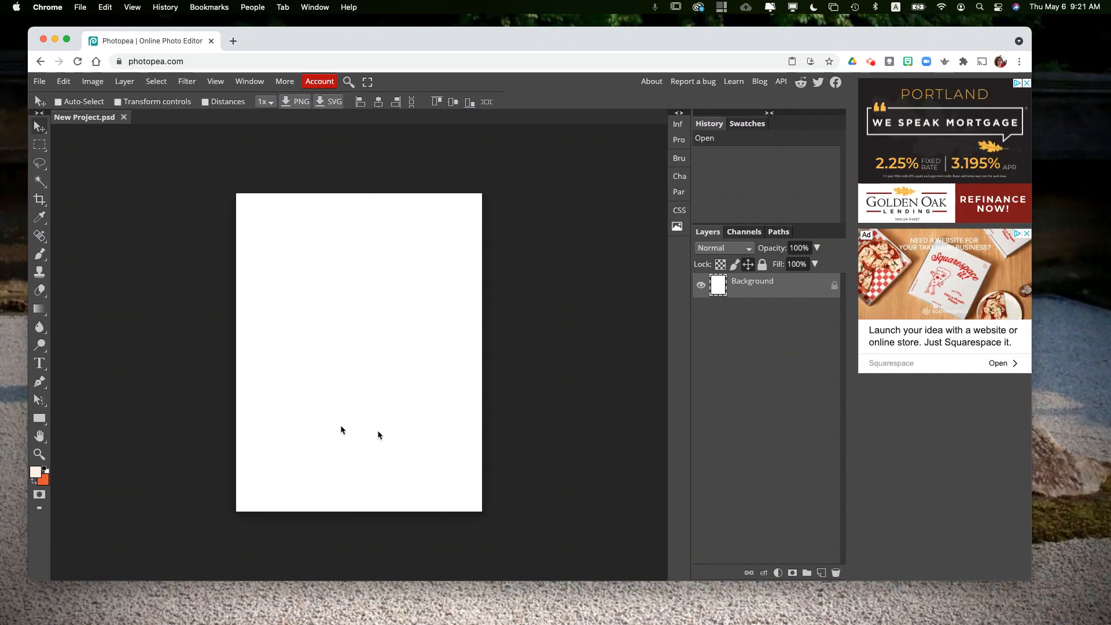
# Step: Rotate the canvas 90° clockwise twice
pyautogui.click(95, 82)
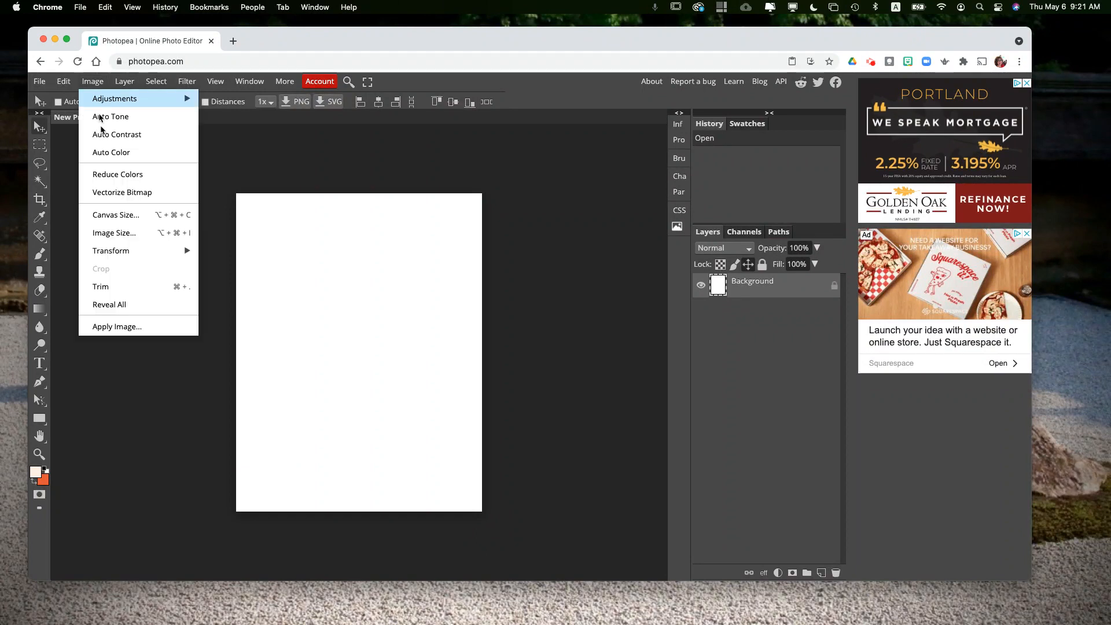
pyautogui.moveTo(116, 253)
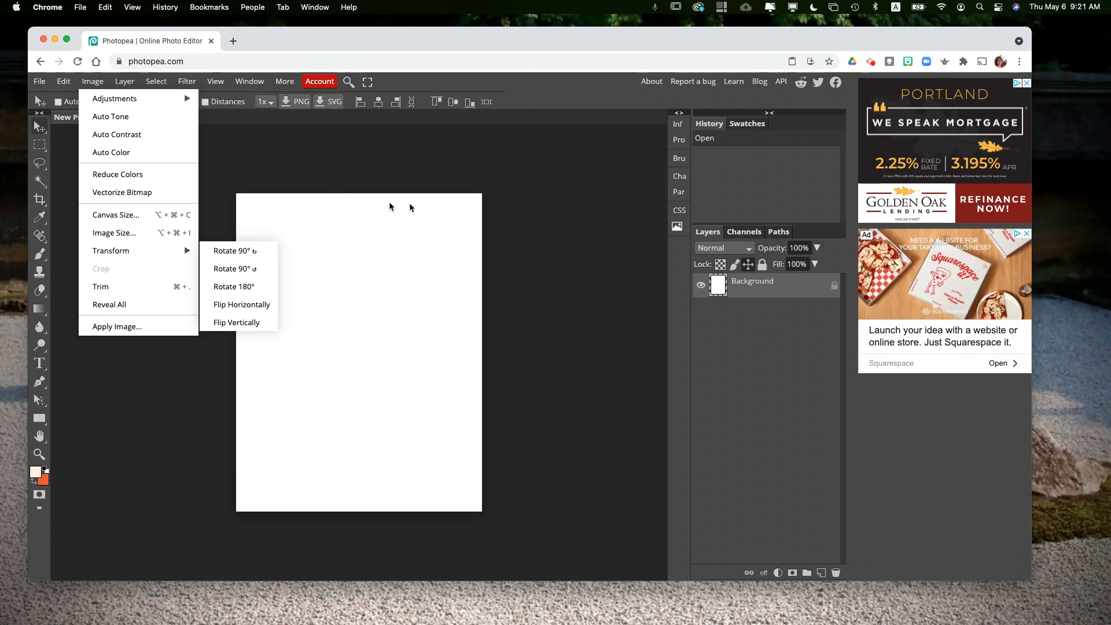
pyautogui.click(242, 250)
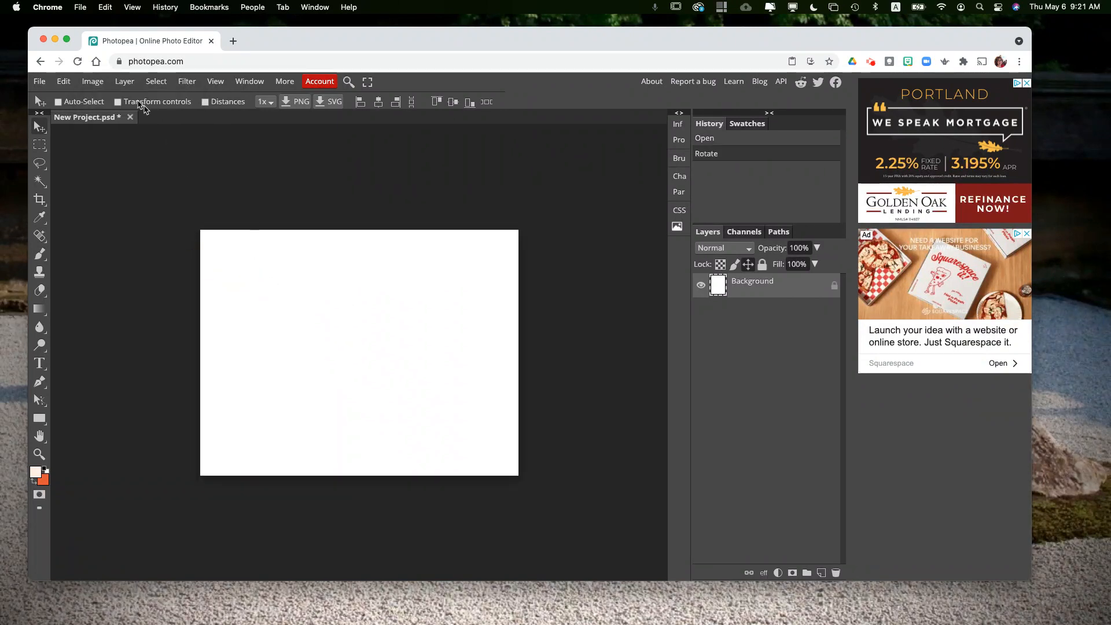
pyautogui.click(93, 81)
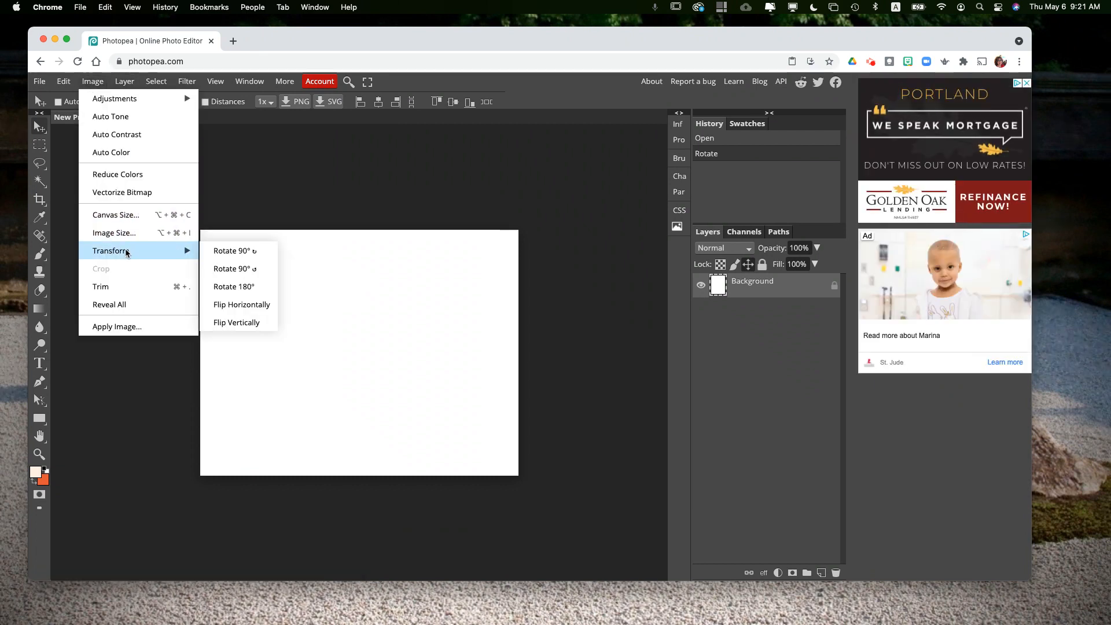
pyautogui.click(230, 253)
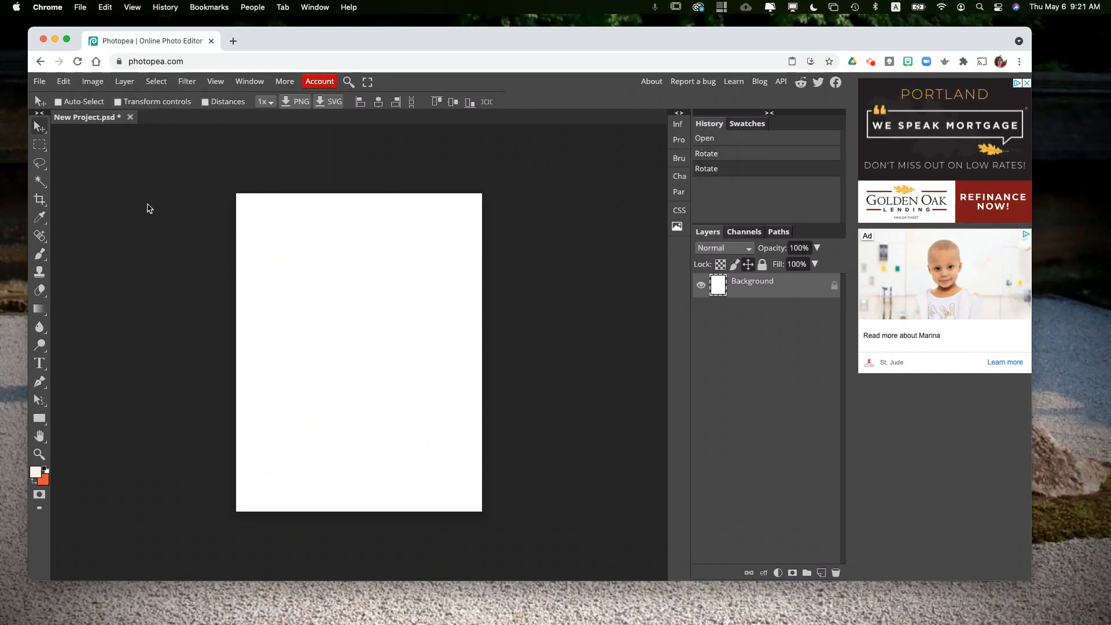
# Step: Open the photo Inari_Fushimi_IMG_1411.jpg from the Pictures folder
pyautogui.click(39, 81)
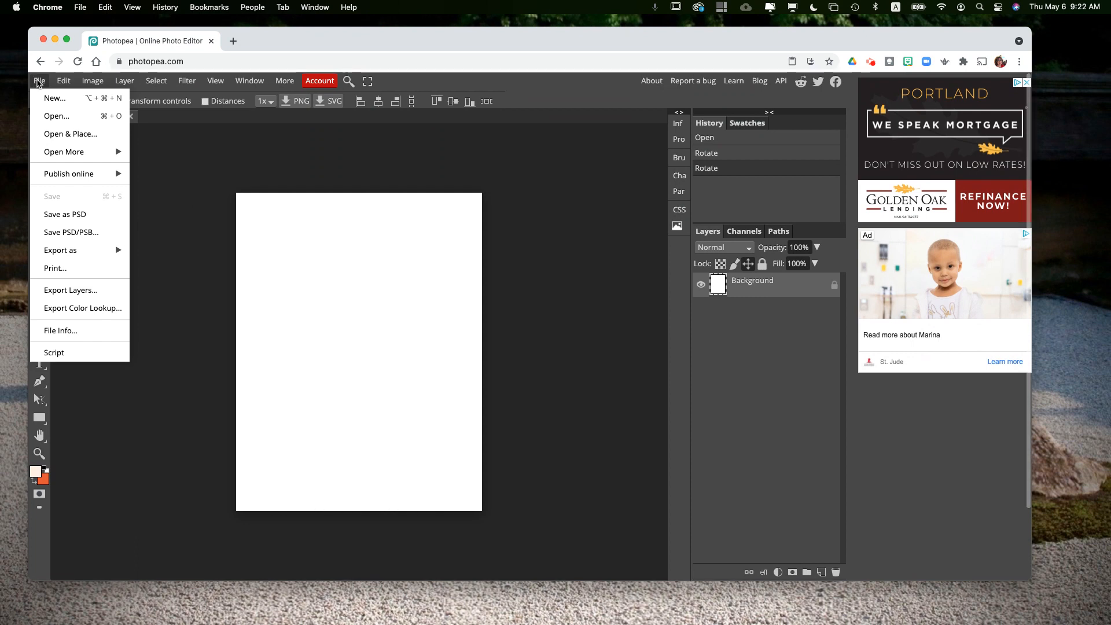
pyautogui.click(56, 119)
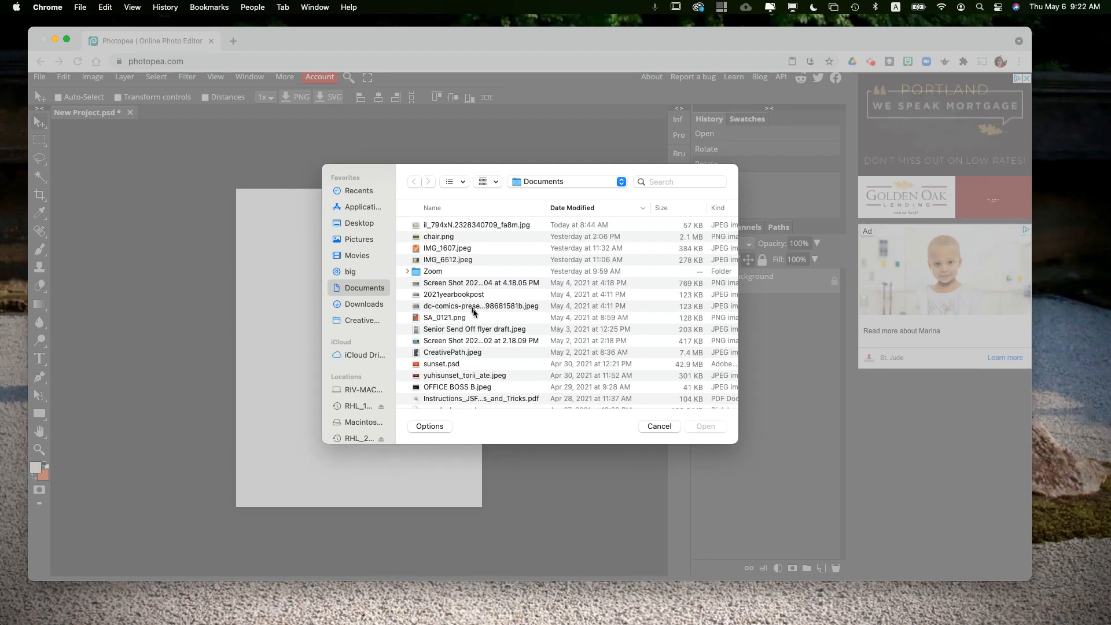
pyautogui.scroll(-5, 475, 348)
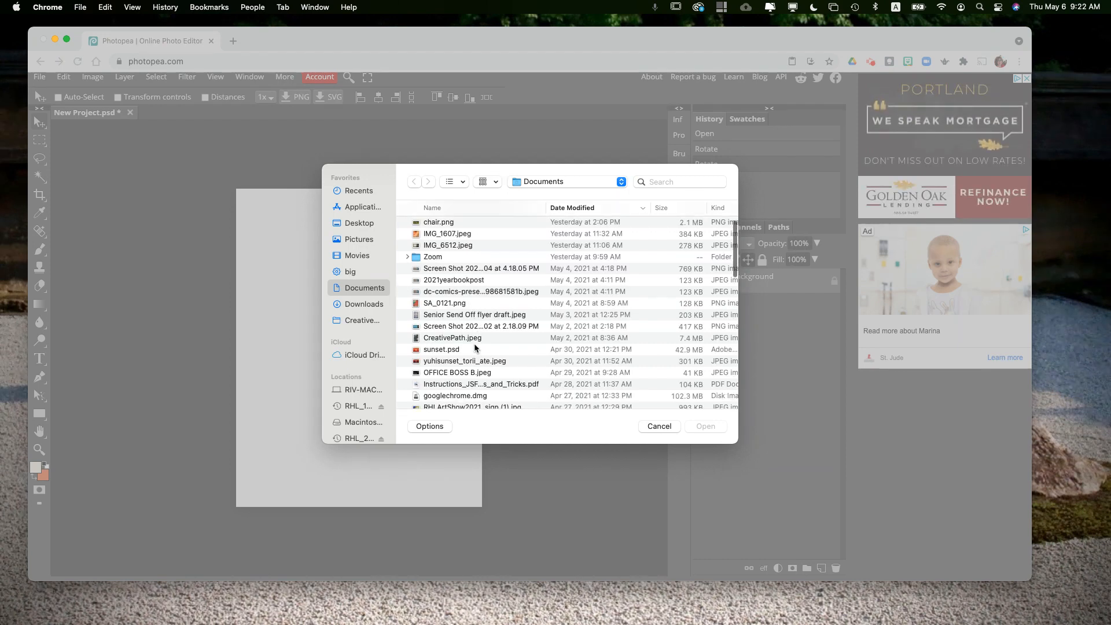
pyautogui.scroll(-8, 476, 347)
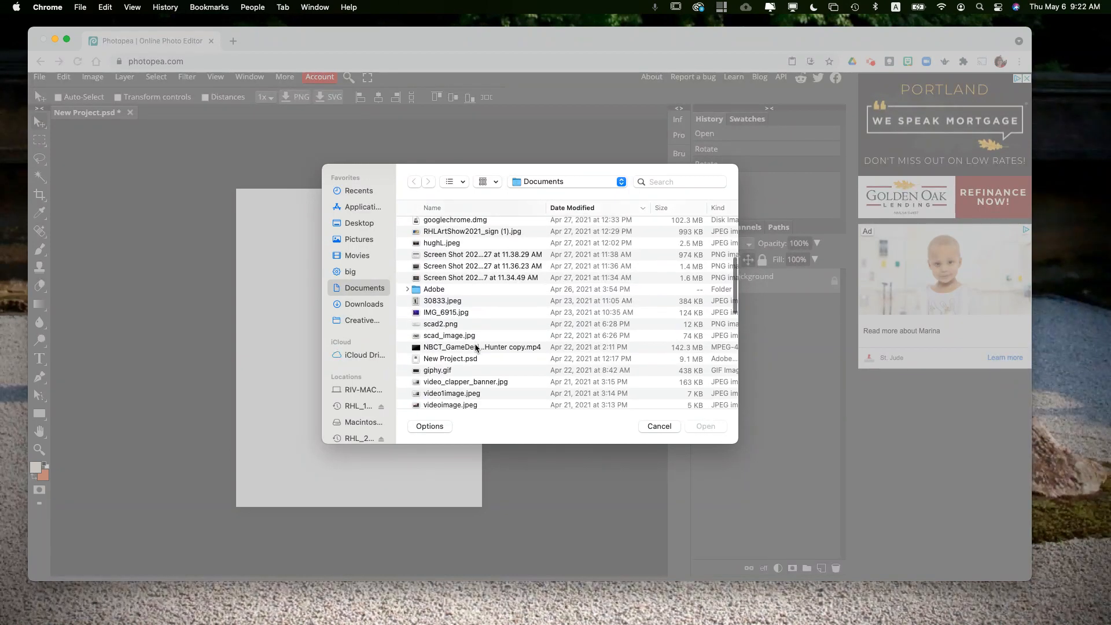
pyautogui.scroll(-5, 477, 347)
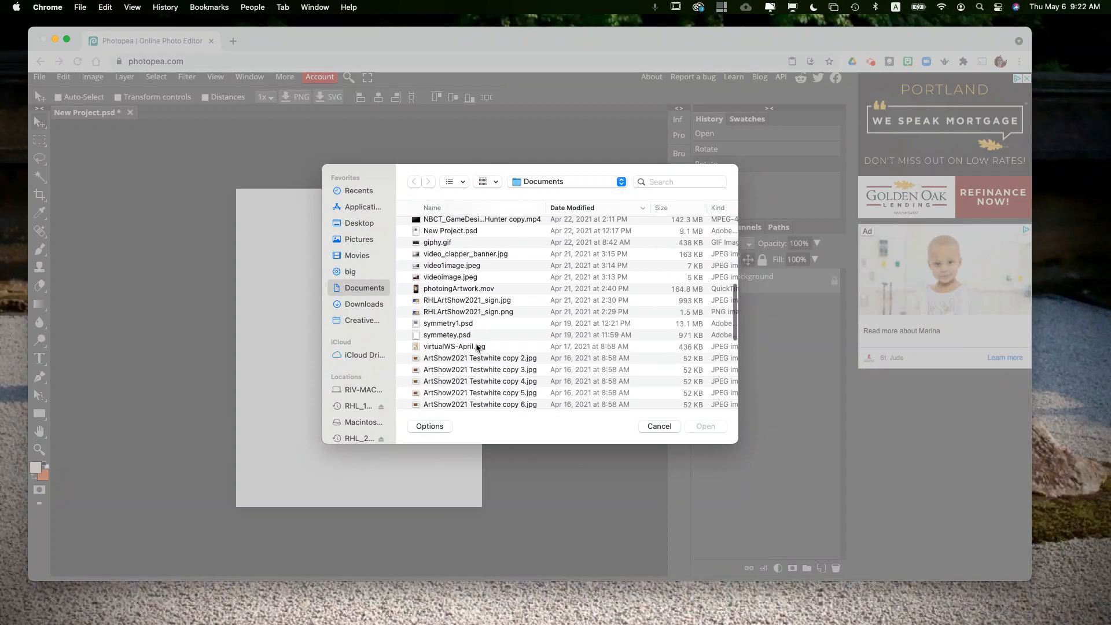
pyautogui.scroll(-5, 477, 348)
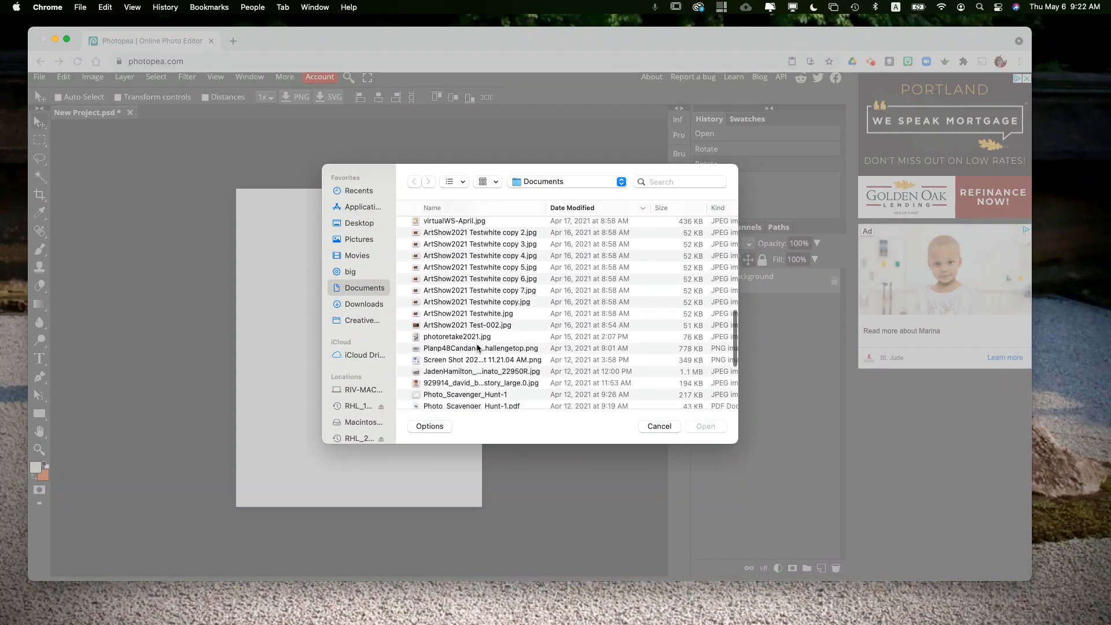
pyautogui.click(357, 238)
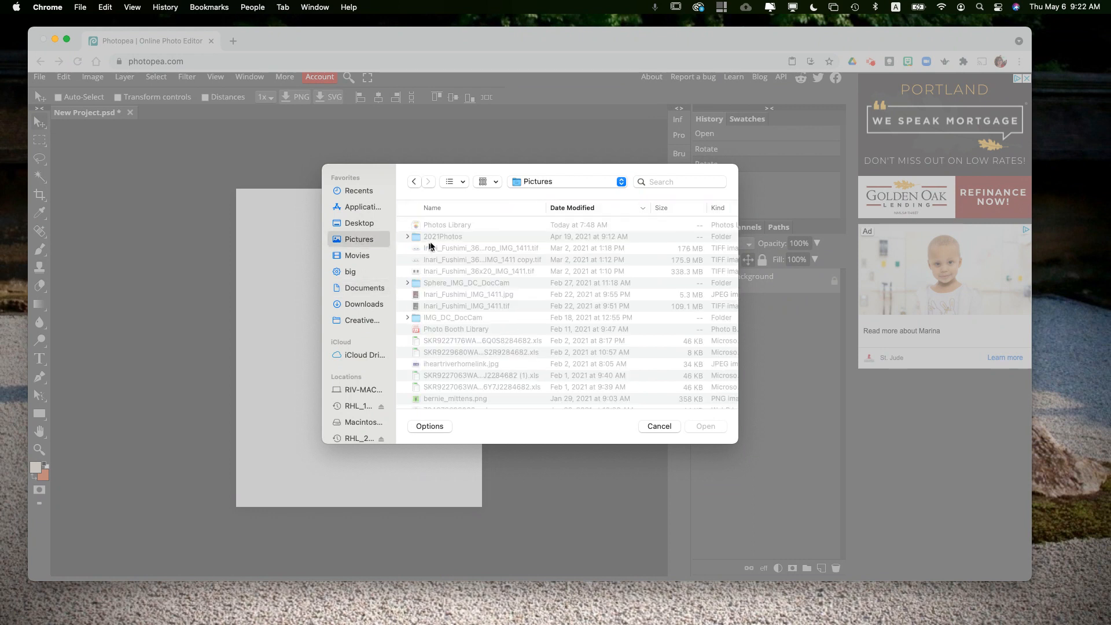
pyautogui.click(443, 295)
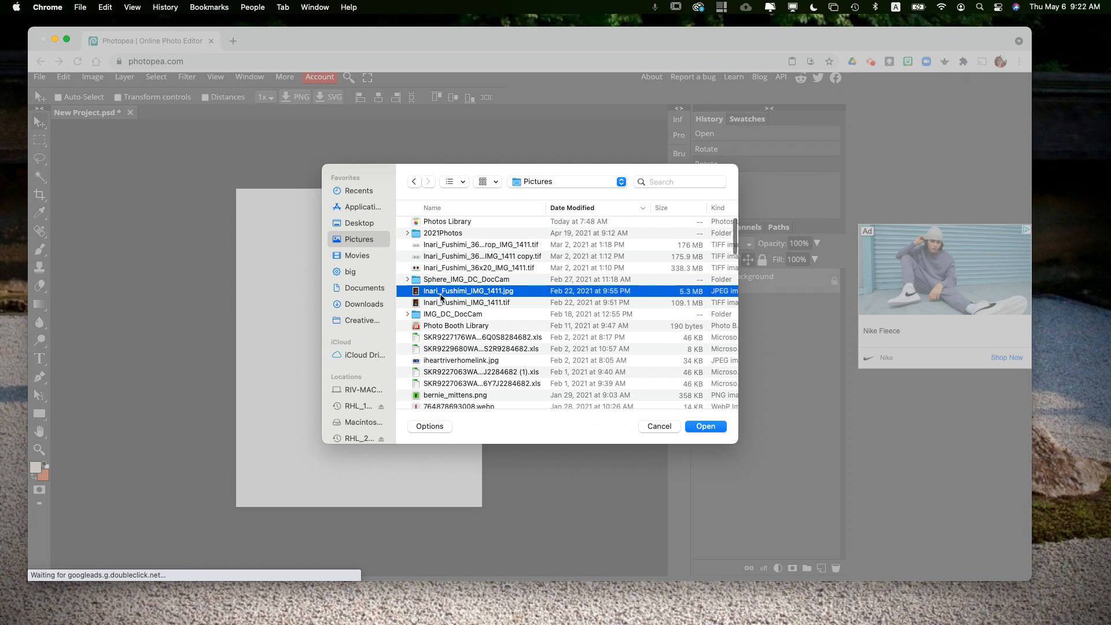
pyautogui.doubleClick(441, 295)
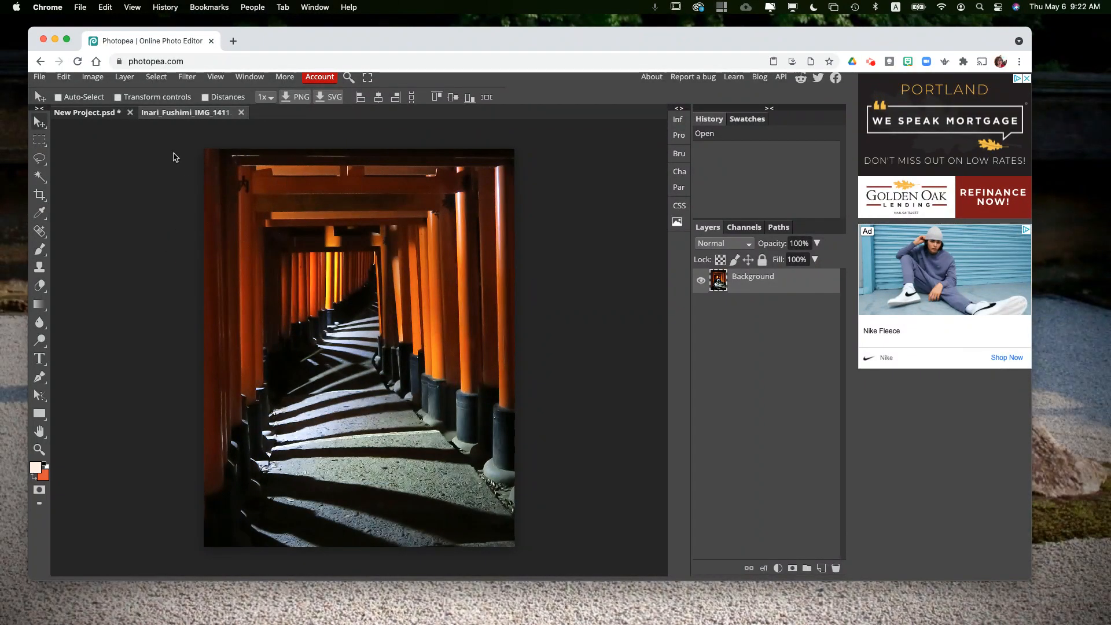
# Step: Copy the whole Inari Fushimi photo from its document
pyautogui.click(81, 115)
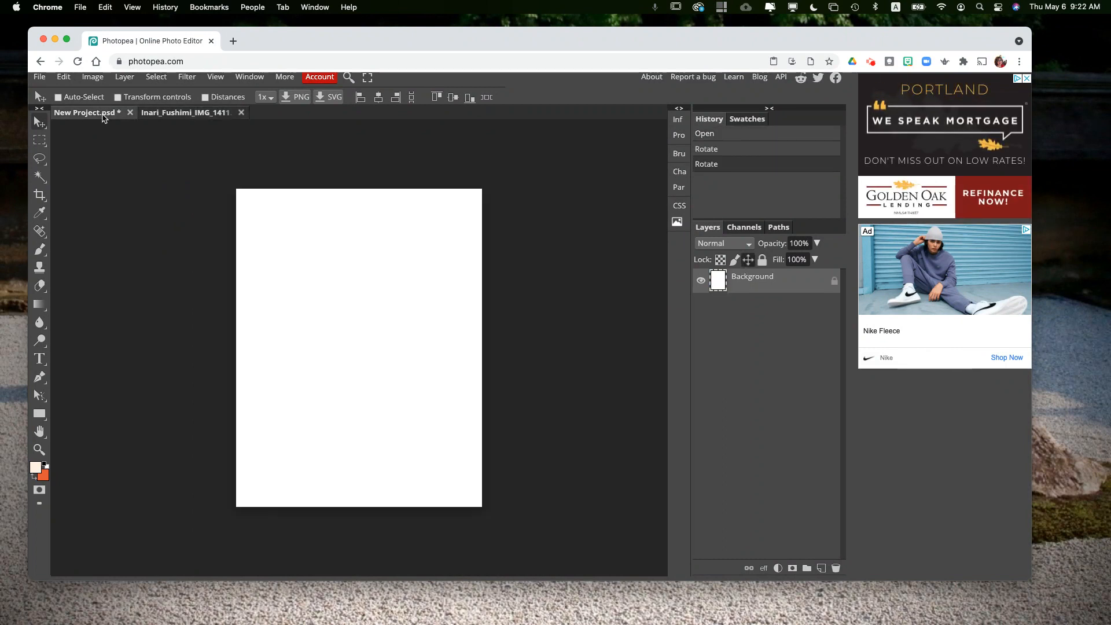
pyautogui.click(176, 114)
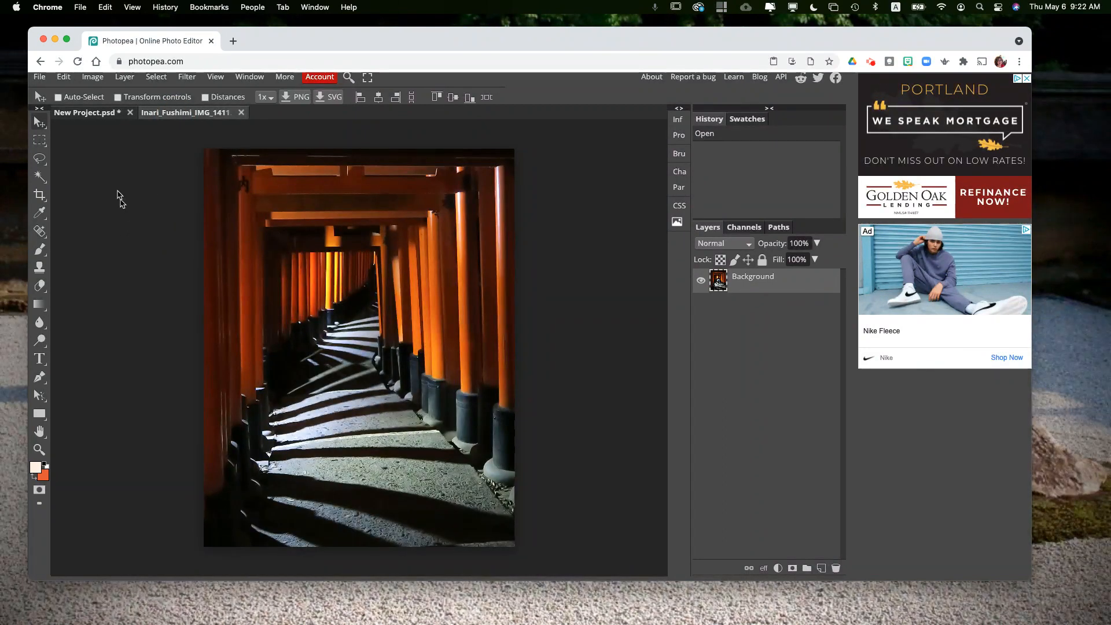
pyautogui.click(67, 78)
pyautogui.scroll(5, 187, 174)
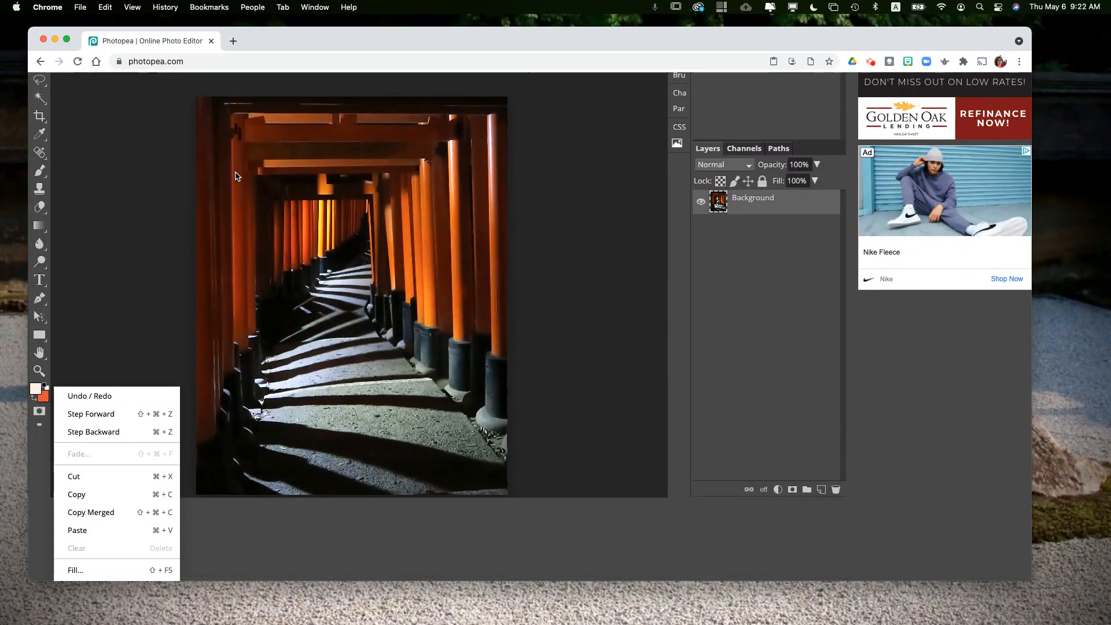
pyautogui.scroll(2, 84, 92)
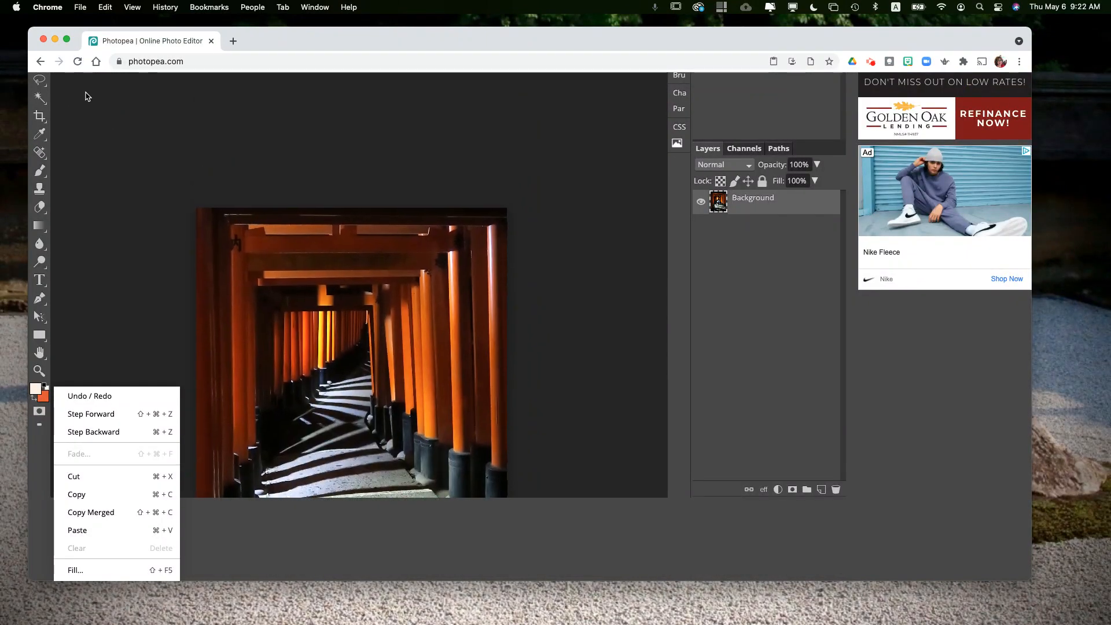
pyautogui.scroll(3, 1012, 478)
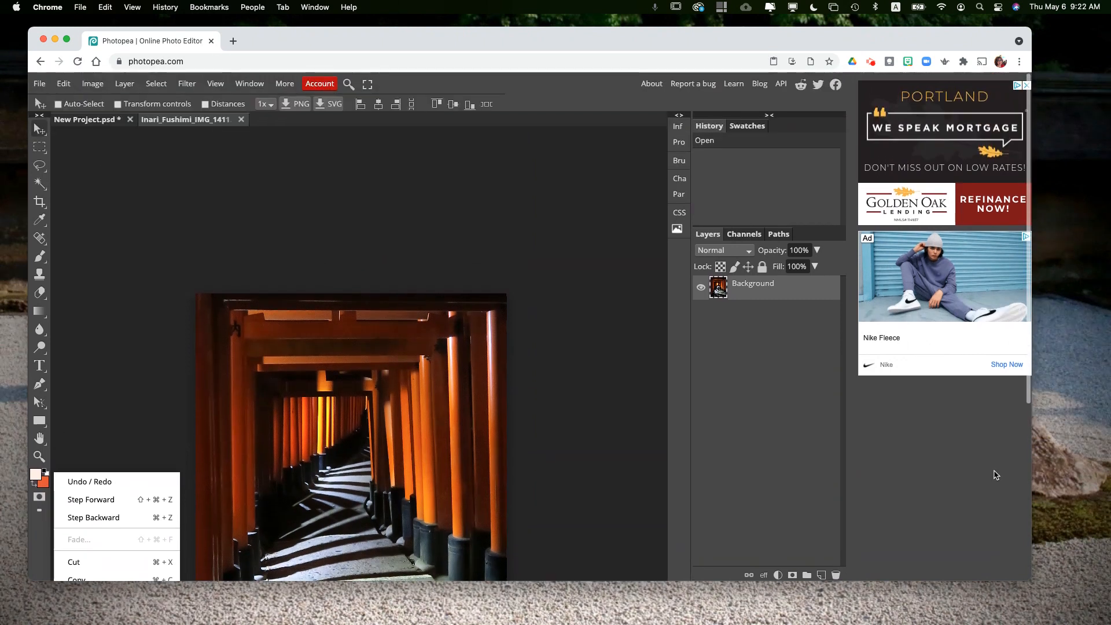
pyautogui.scroll(-9, 308, 372)
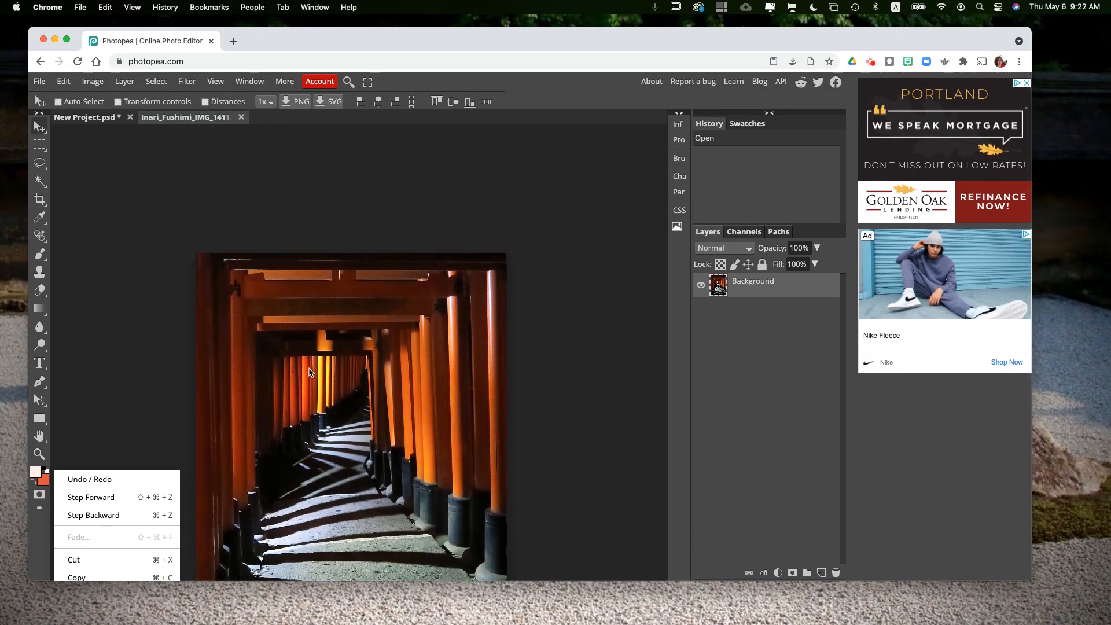
pyautogui.scroll(2, 311, 372)
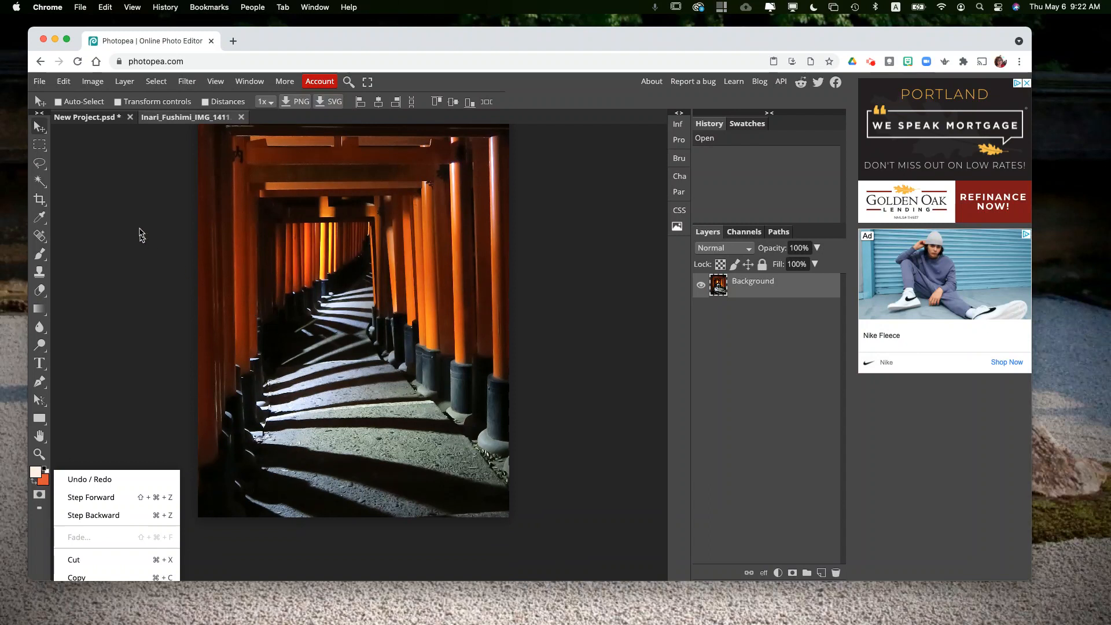
pyautogui.moveTo(68, 83)
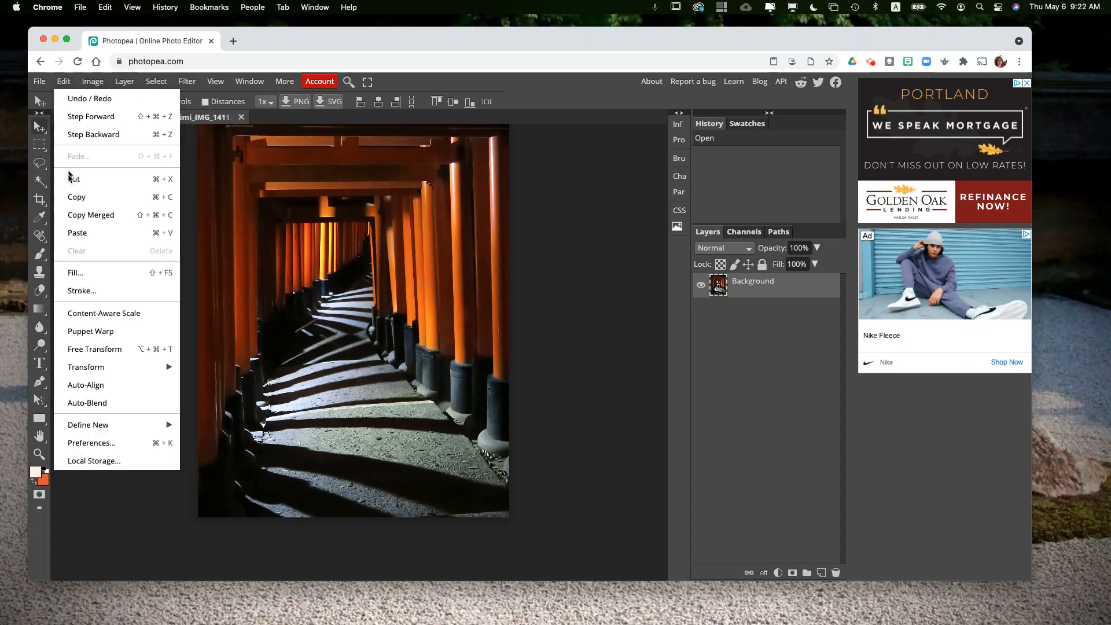
pyautogui.click(76, 198)
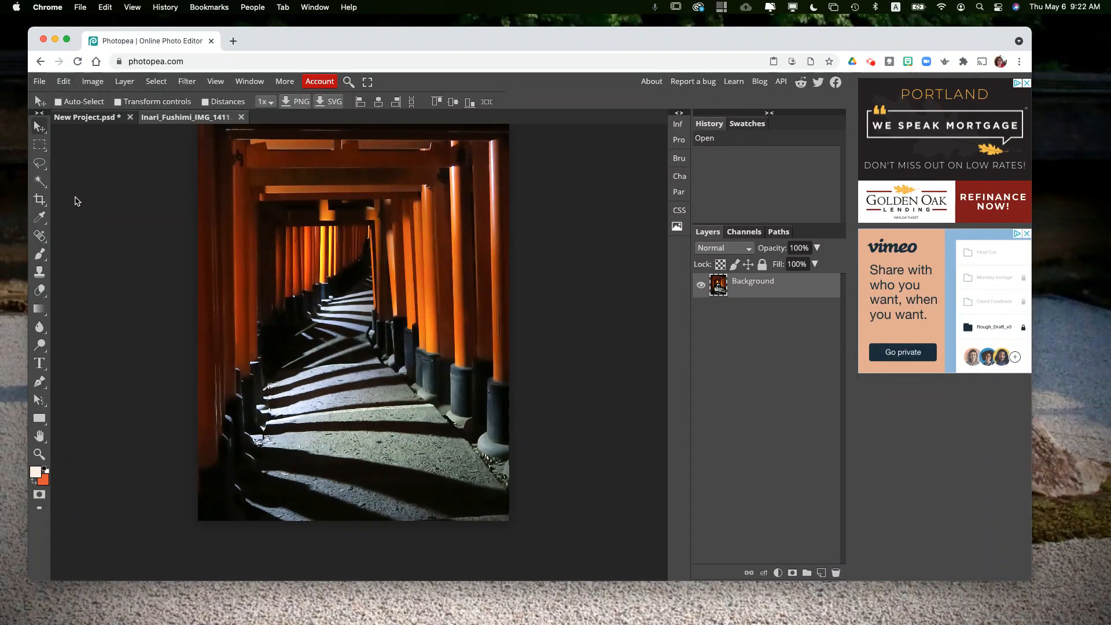
# Step: Paste the copied photo into the New Project document as a new layer
pyautogui.click(87, 119)
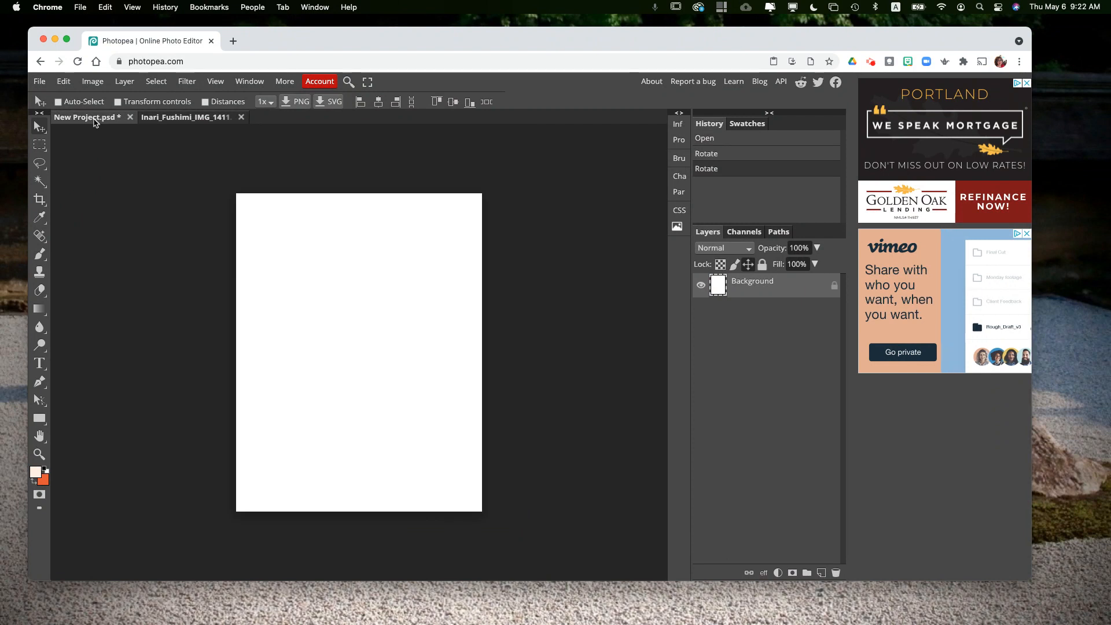
pyautogui.click(64, 83)
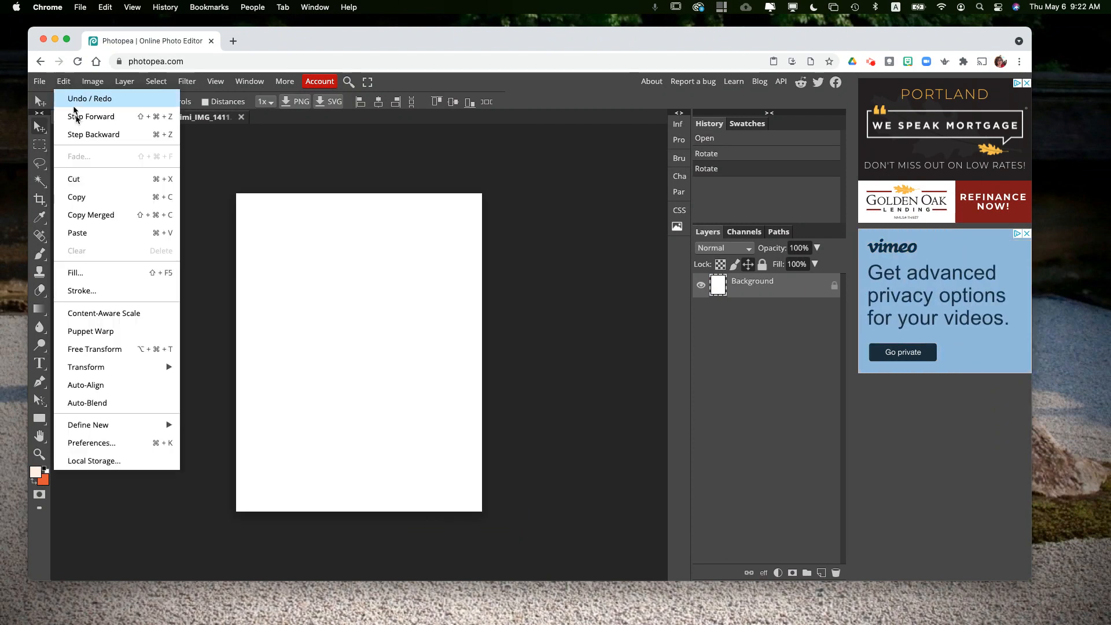
pyautogui.click(102, 236)
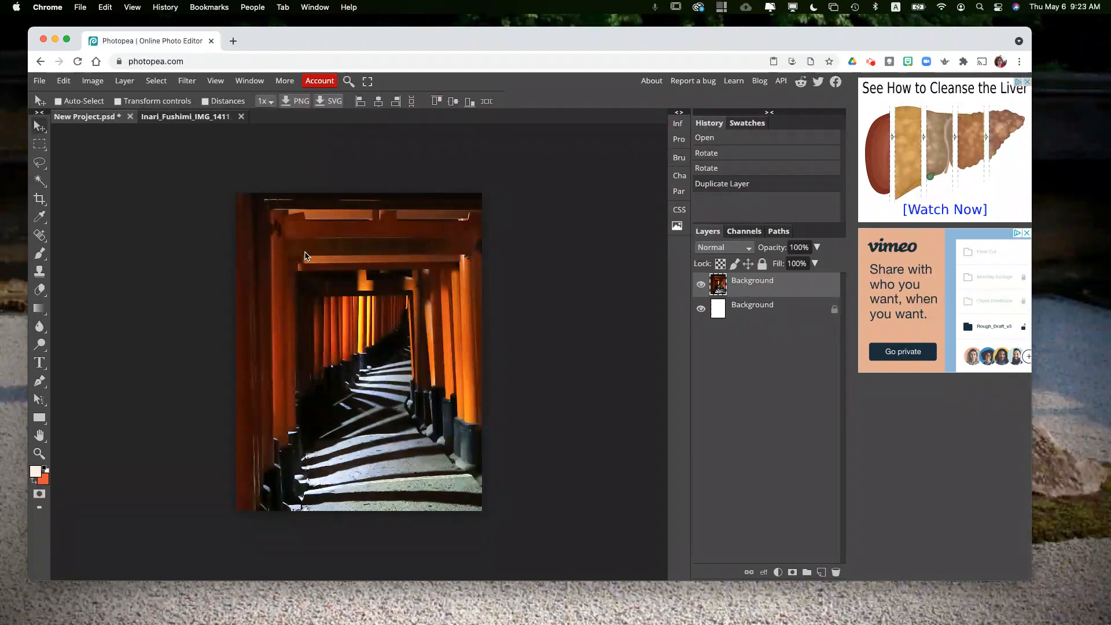
# Step: Scale the pasted photo down to about 79% with Free Transform
pyautogui.press('super+minus')
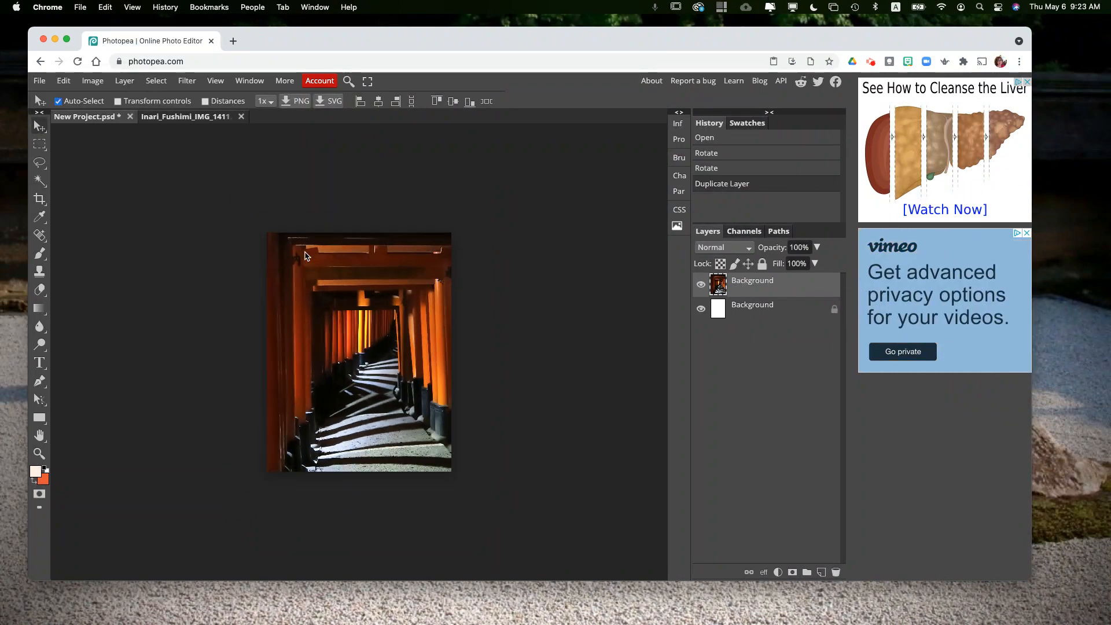
pyautogui.press('super+minus')
pyautogui.press('super+minus')
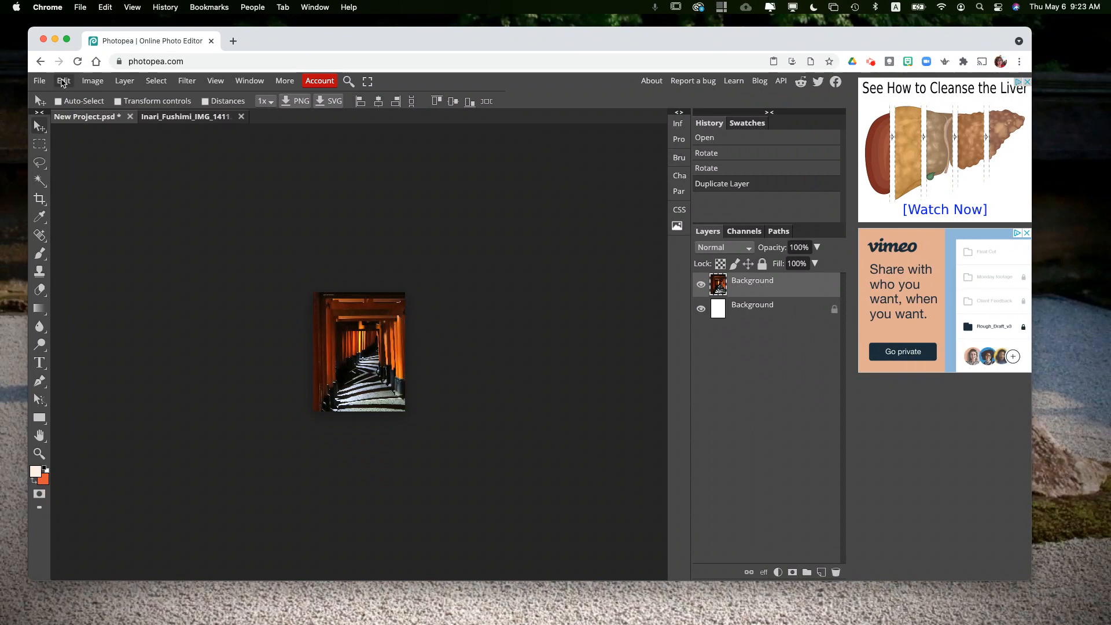
pyautogui.click(63, 82)
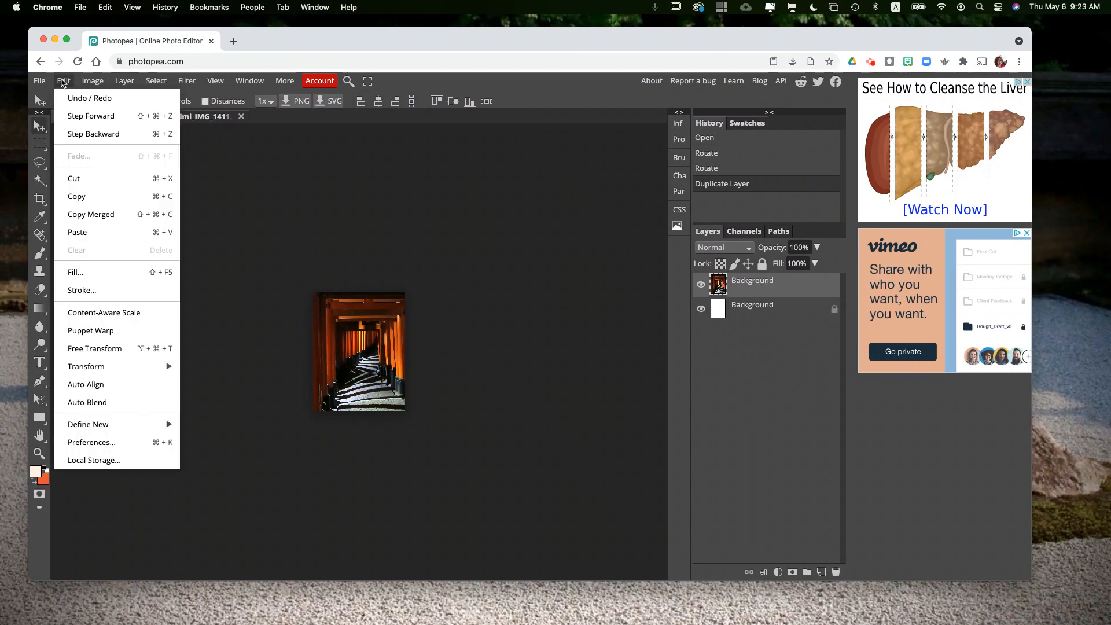
pyautogui.click(122, 349)
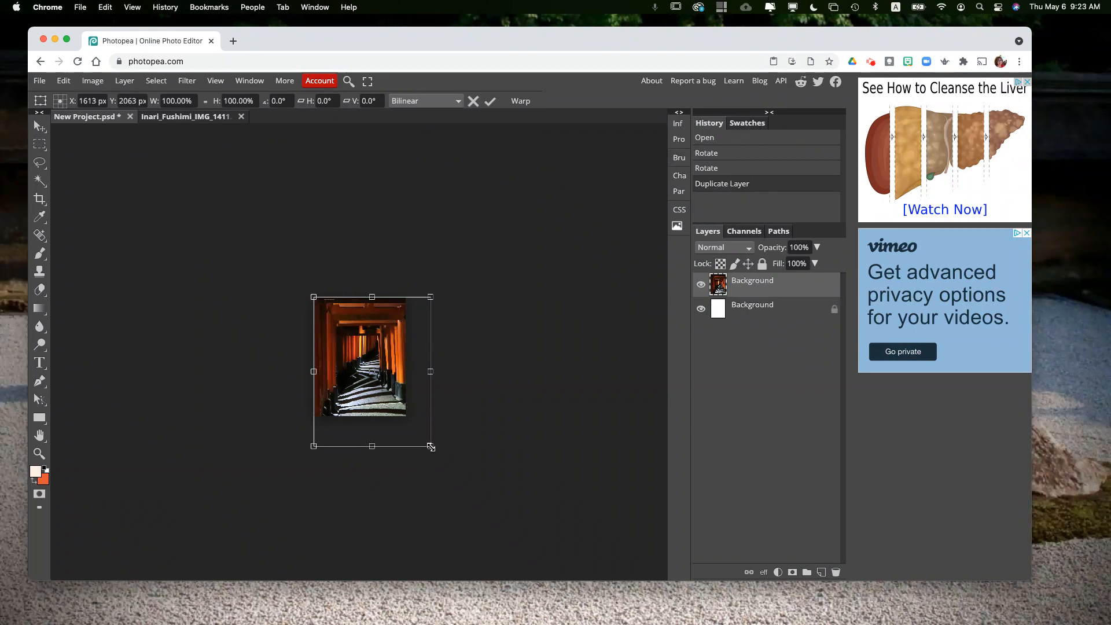
pyautogui.moveTo(431, 446); pyautogui.dragTo(405, 422)
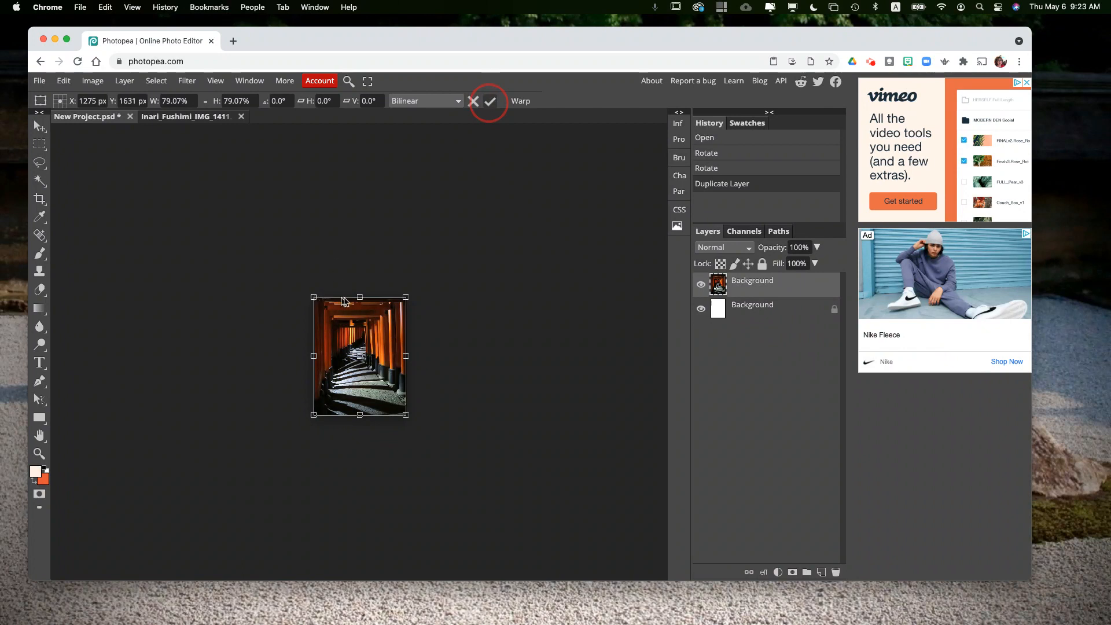
pyautogui.press('Return')
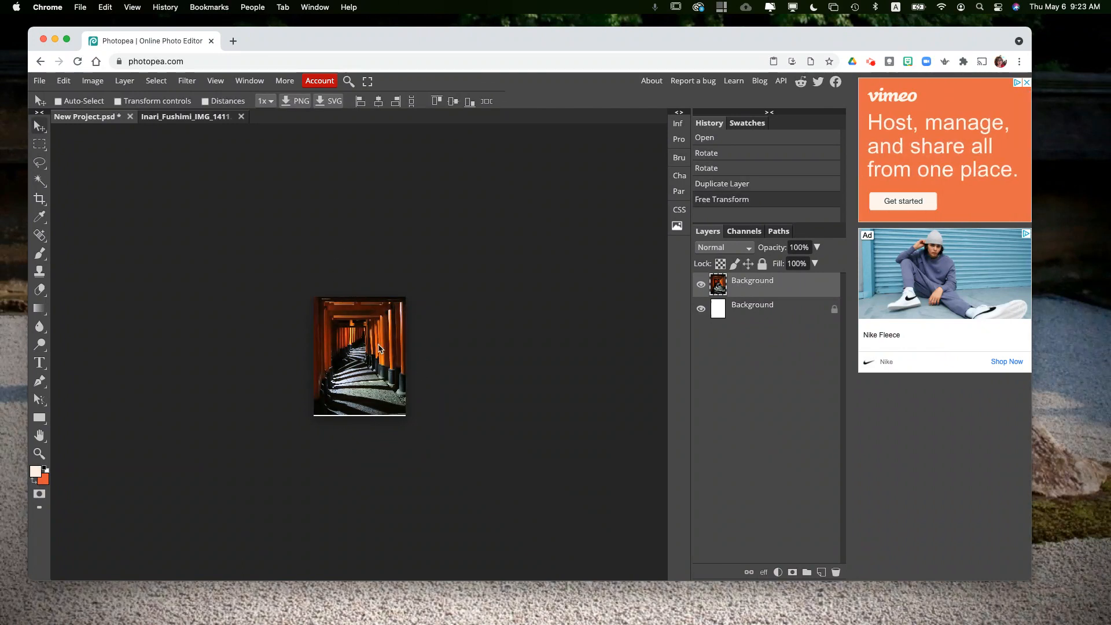
# Step: Nudge the photo slightly upward on the page
pyautogui.press('super+equal')
pyautogui.press('super+equal')
pyautogui.press('super+equal')
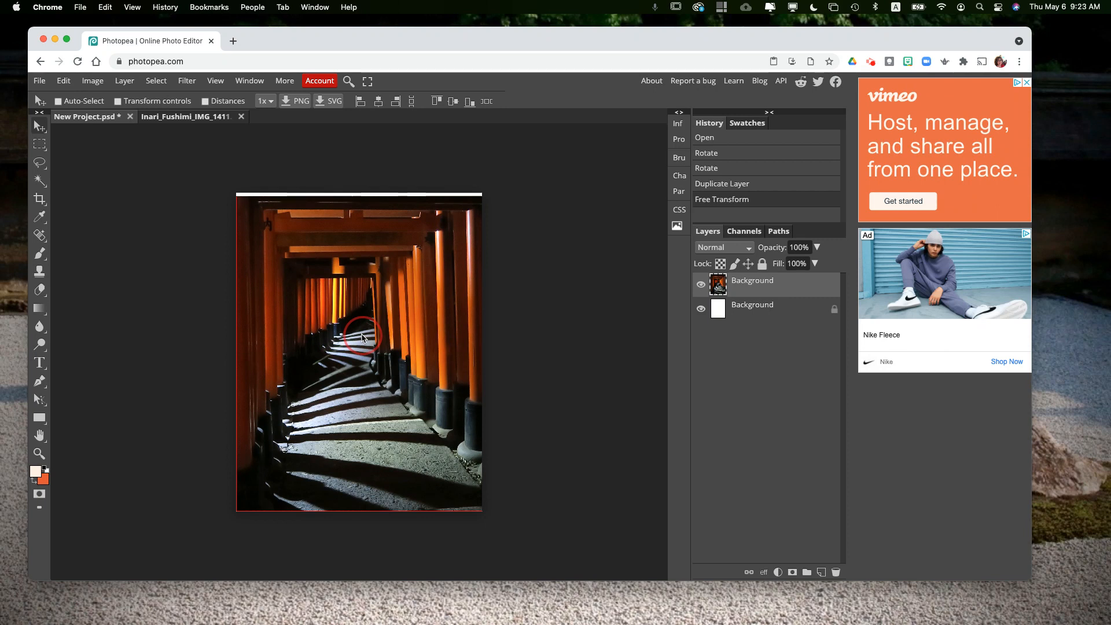
pyautogui.moveTo(362, 333)
pyautogui.mouseDown()
pyautogui.moveTo(362, 348)
pyautogui.moveTo(361, 330)
pyautogui.mouseUp()
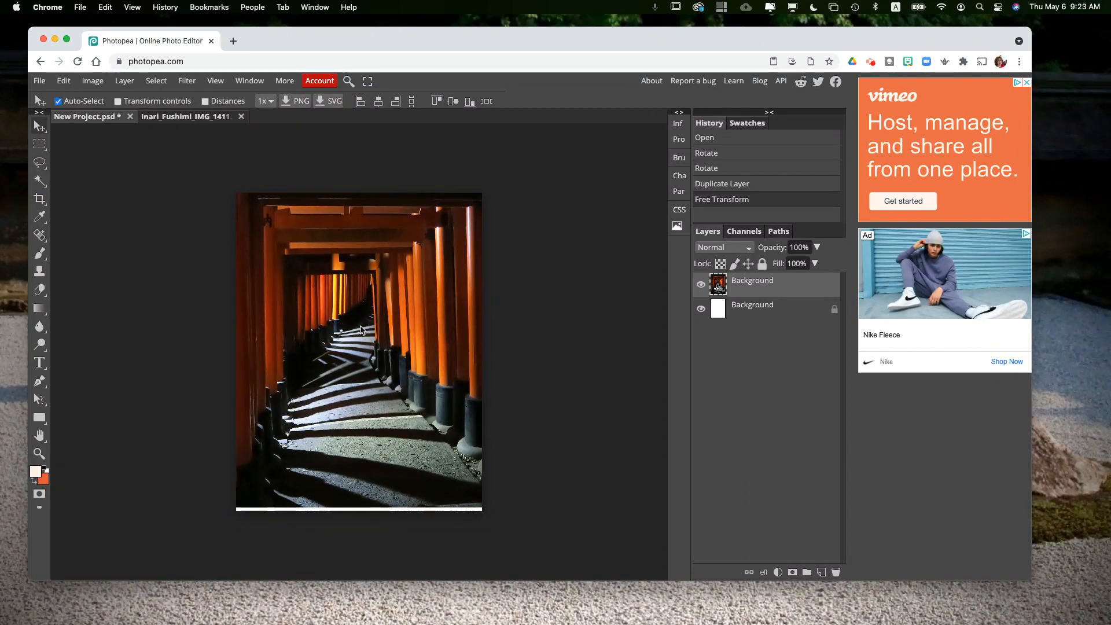
# Step: Stretch the photo's height to about 101% with Free Transform so it reaches the page's bottom edge
pyautogui.press('super+t')
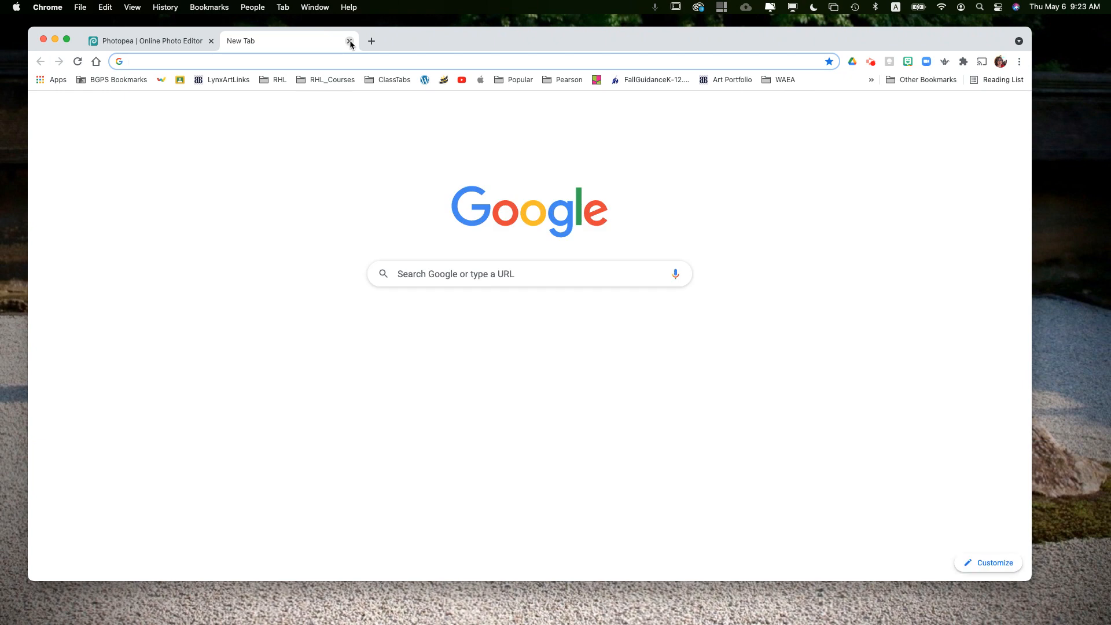
pyautogui.press('super+w')
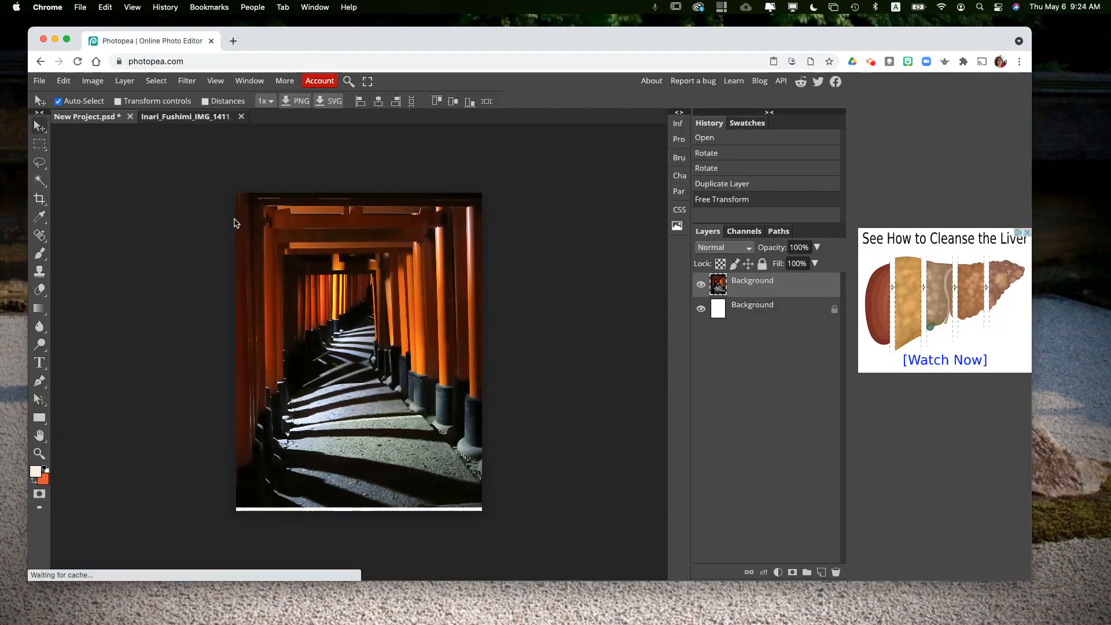
pyautogui.click(63, 80)
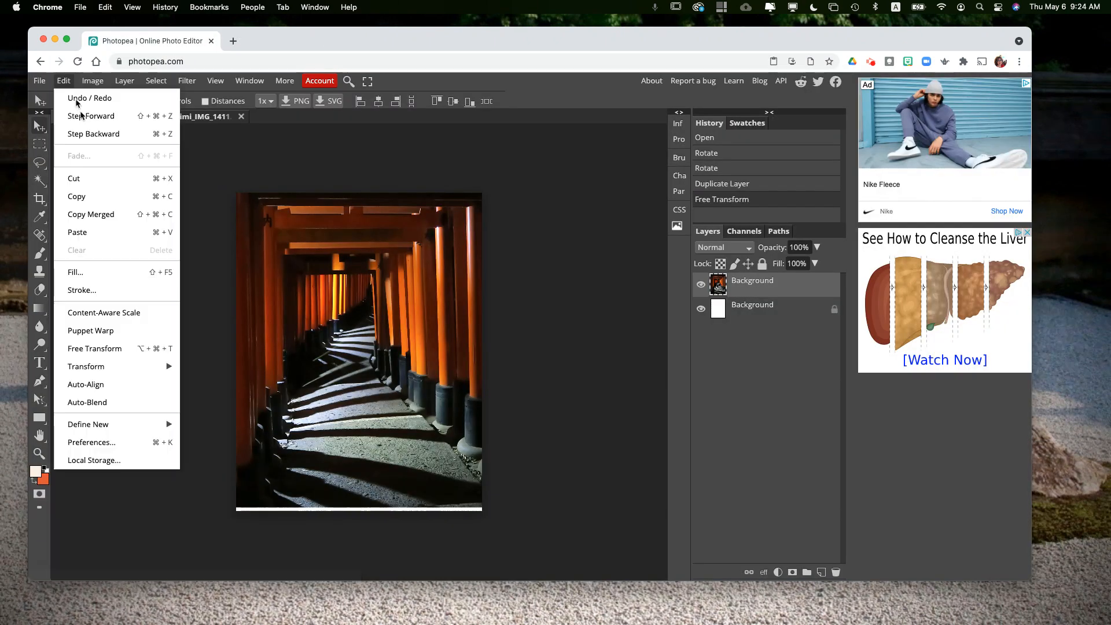
pyautogui.click(116, 348)
pyautogui.moveTo(360, 508); pyautogui.dragTo(360, 511)
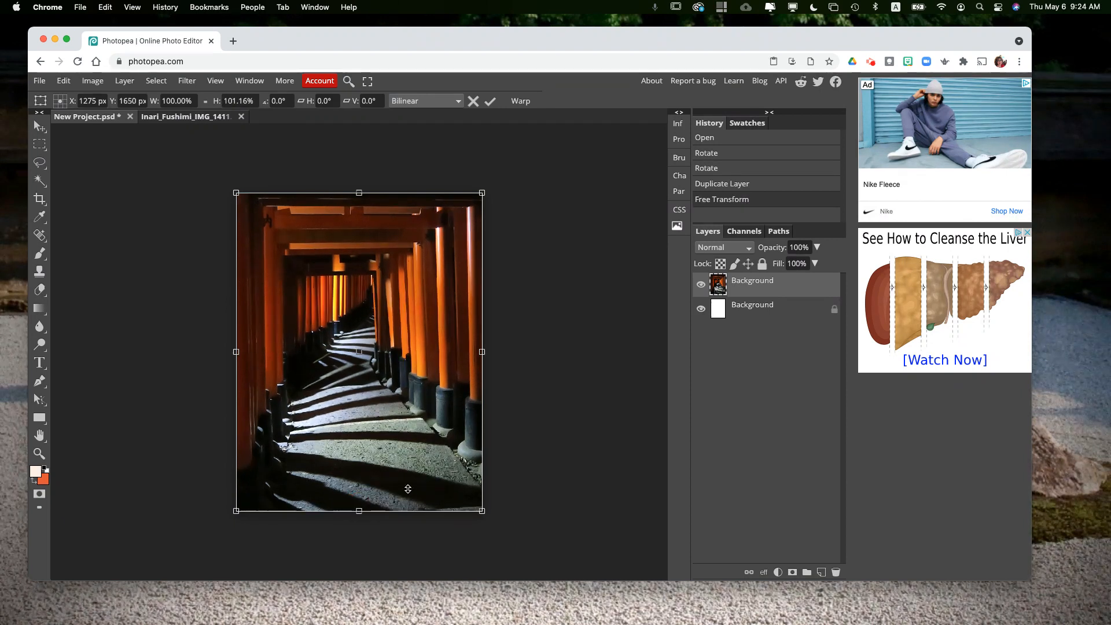
pyautogui.press('Return')
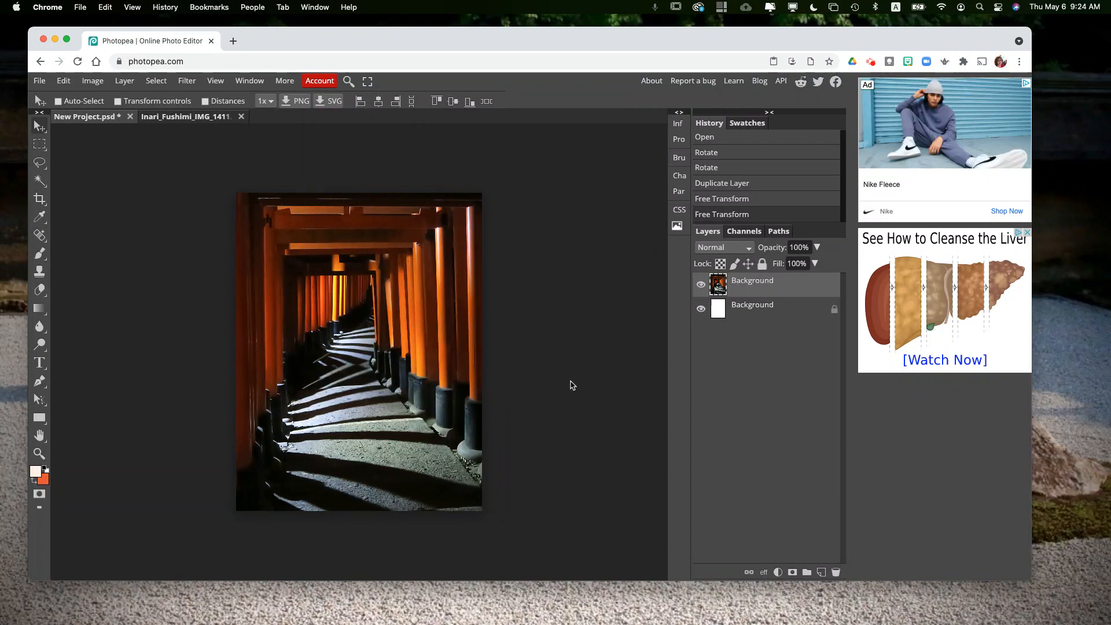
# Step: Add a Black & White adjustment layer above the photo
pyautogui.click(680, 143)
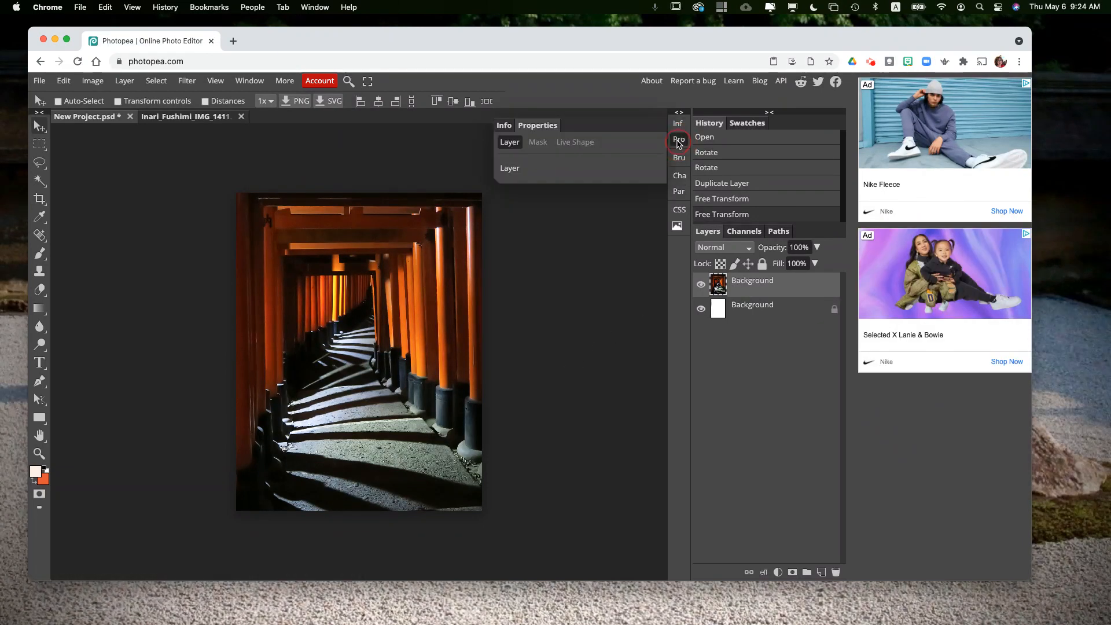
pyautogui.click(680, 143)
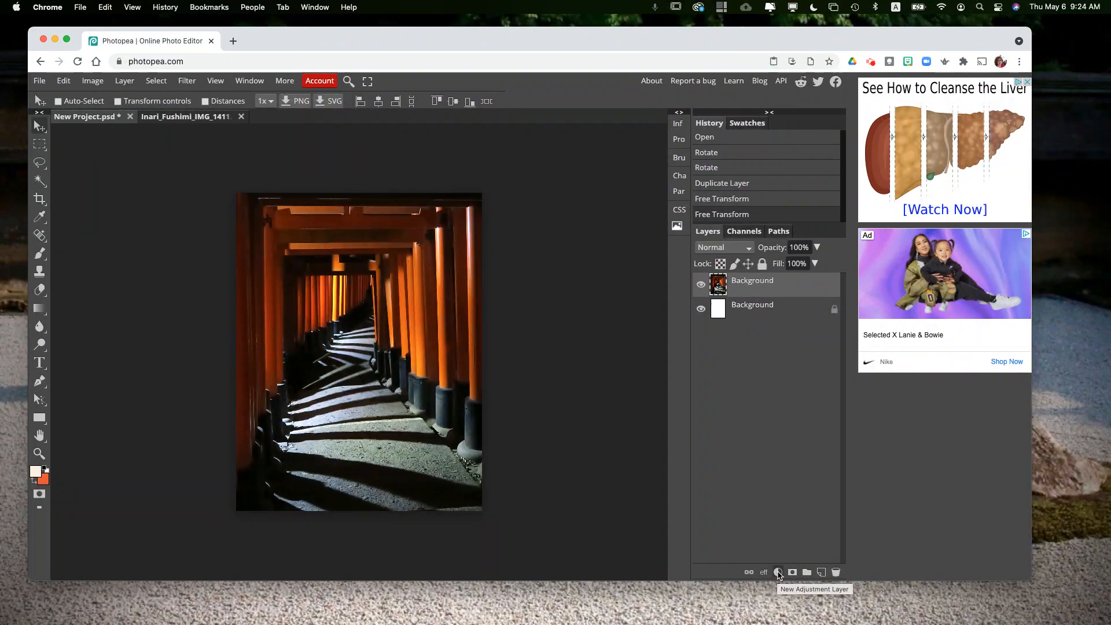
pyautogui.click(779, 573)
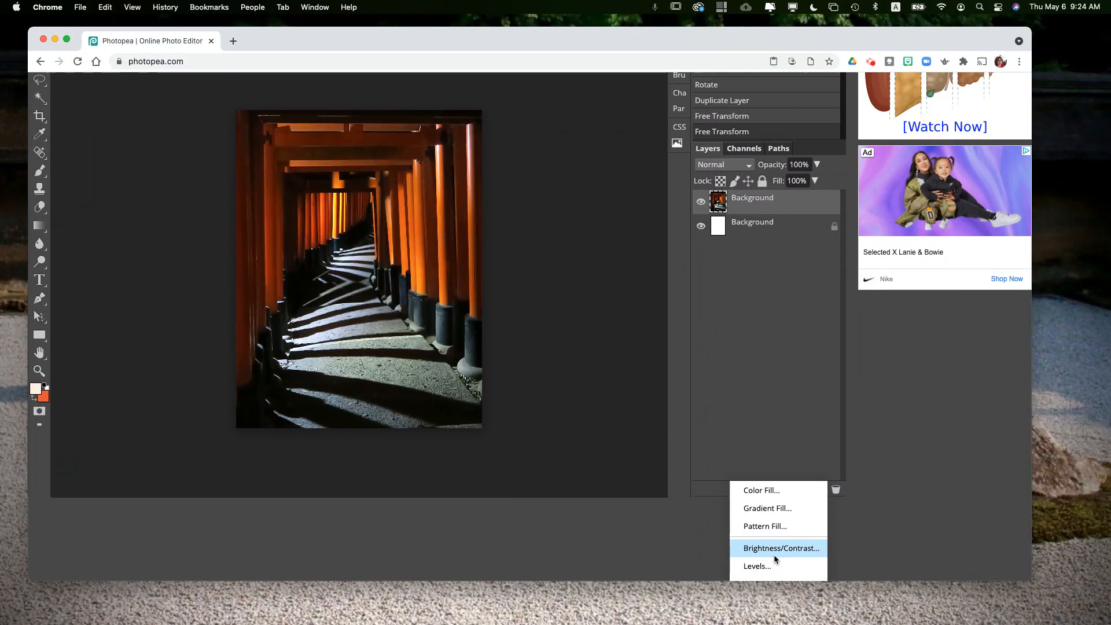
pyautogui.scroll(1, 776, 558)
pyautogui.scroll(-5, 776, 558)
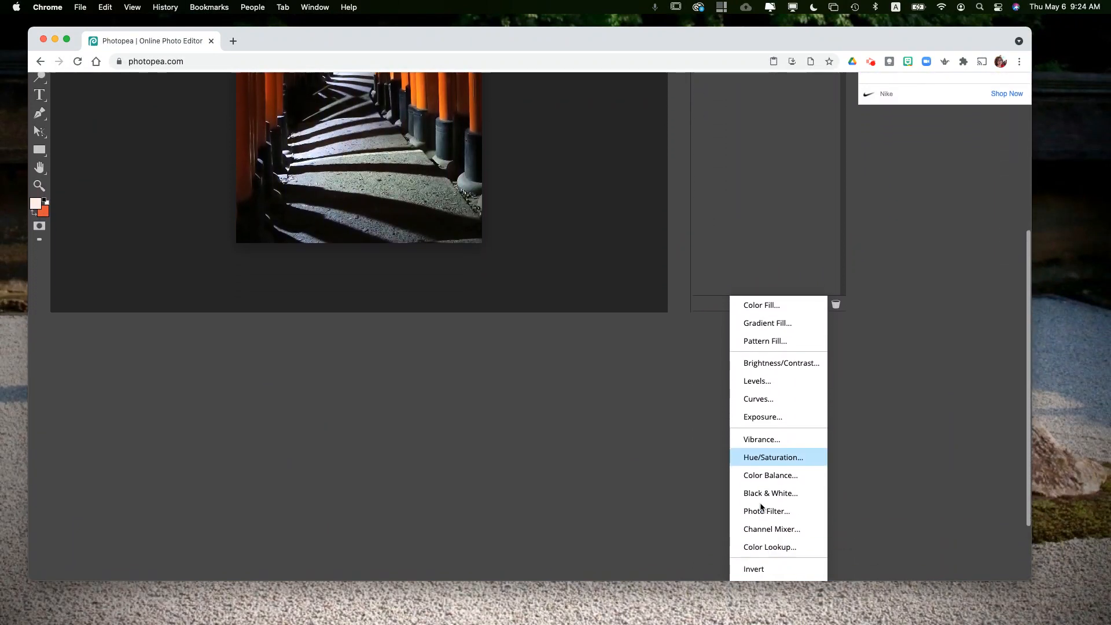
pyautogui.scroll(-2, 761, 507)
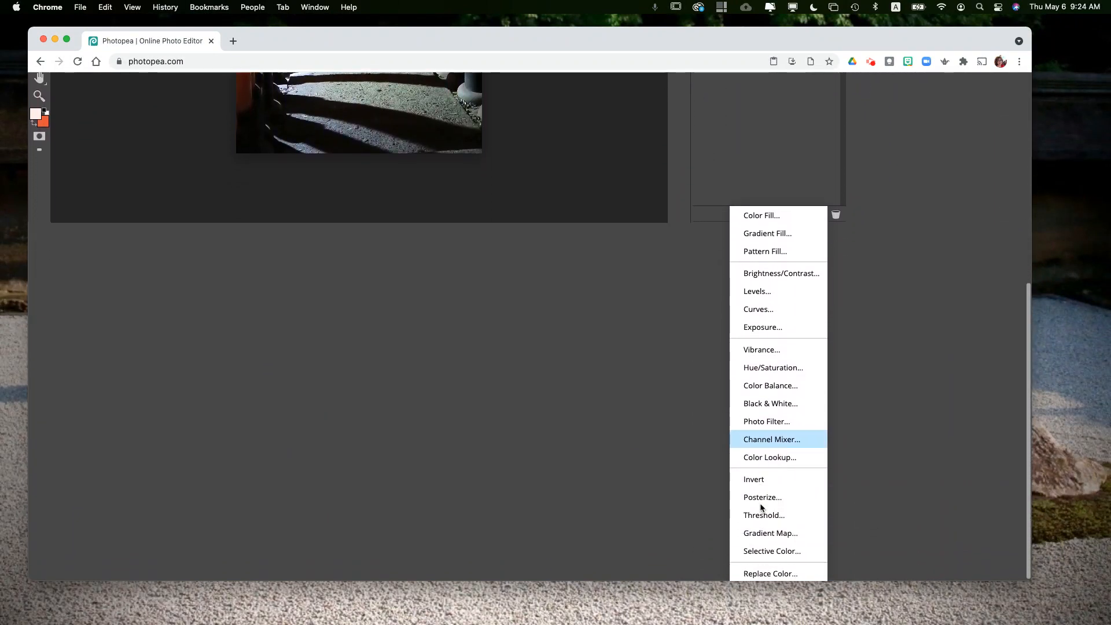
pyautogui.click(763, 407)
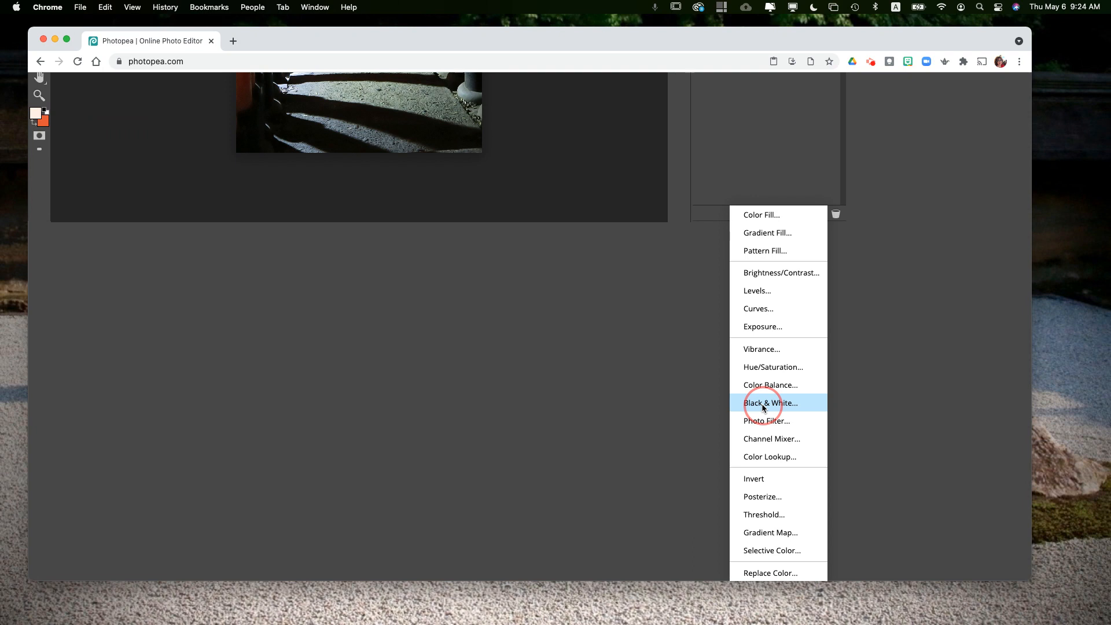
# Step: Set the Black & White adjustment's Red slider to 80
pyautogui.scroll(2, 565, 412)
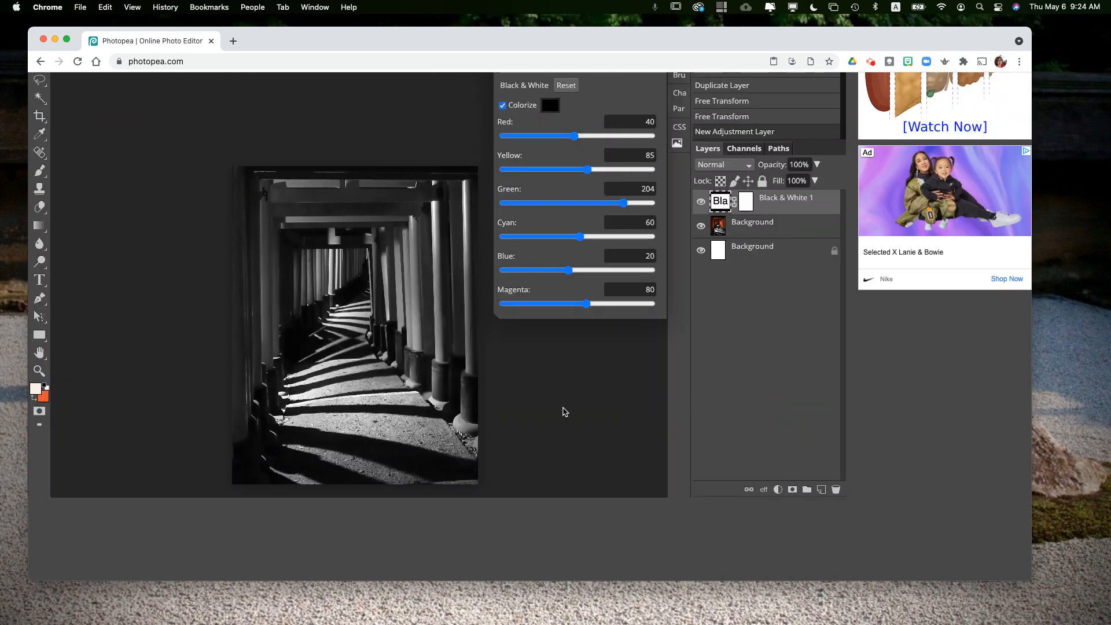
pyautogui.scroll(-2, 565, 412)
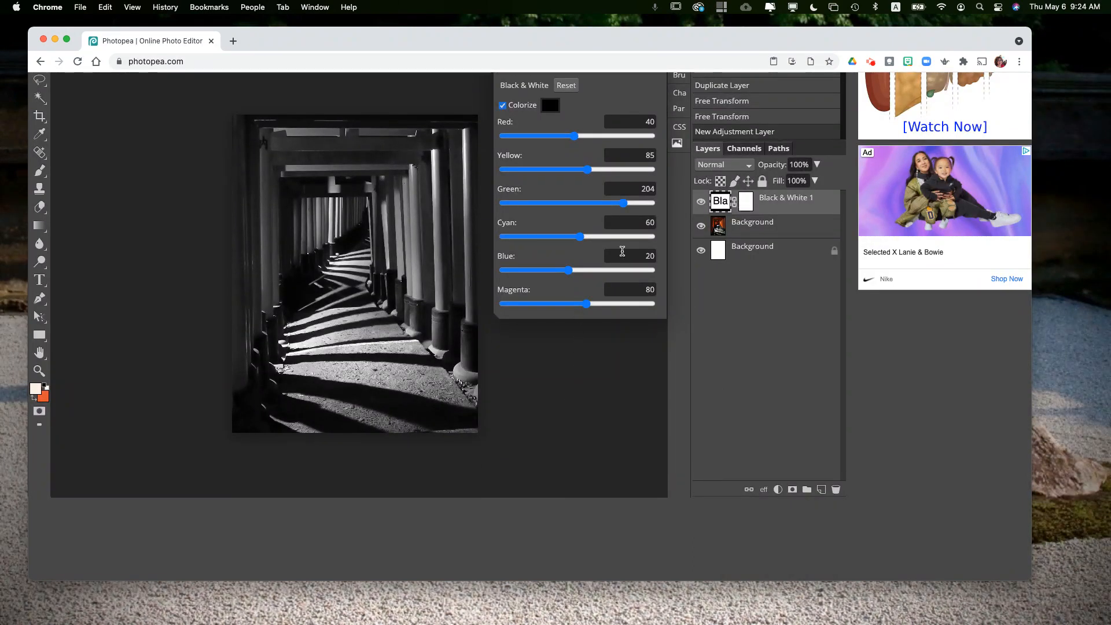
pyautogui.click(574, 137)
pyautogui.click(588, 136)
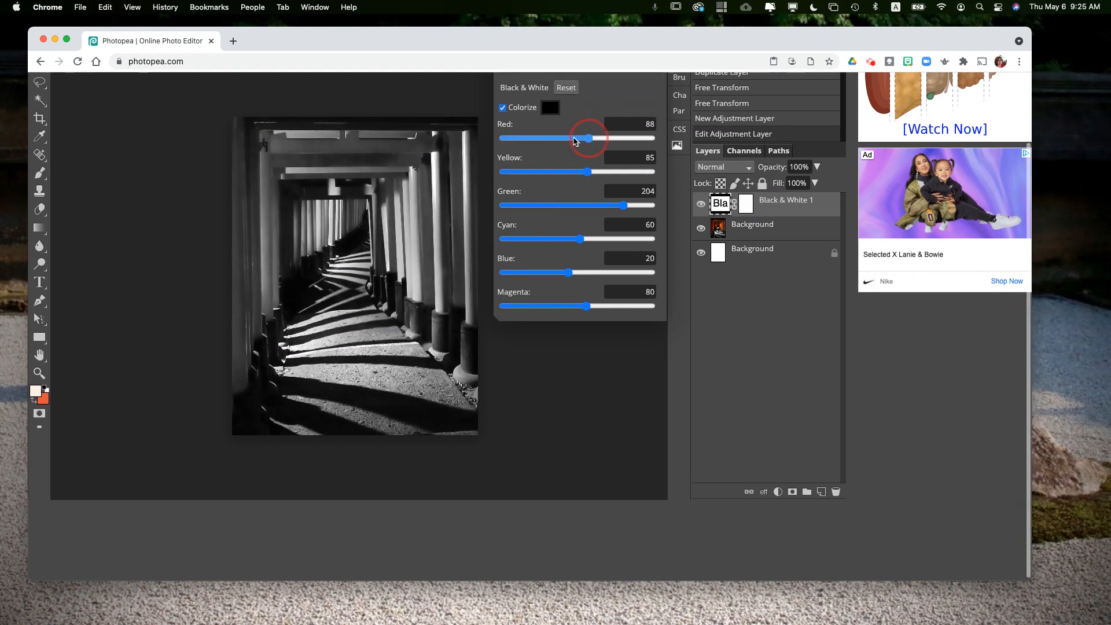
pyautogui.click(567, 138)
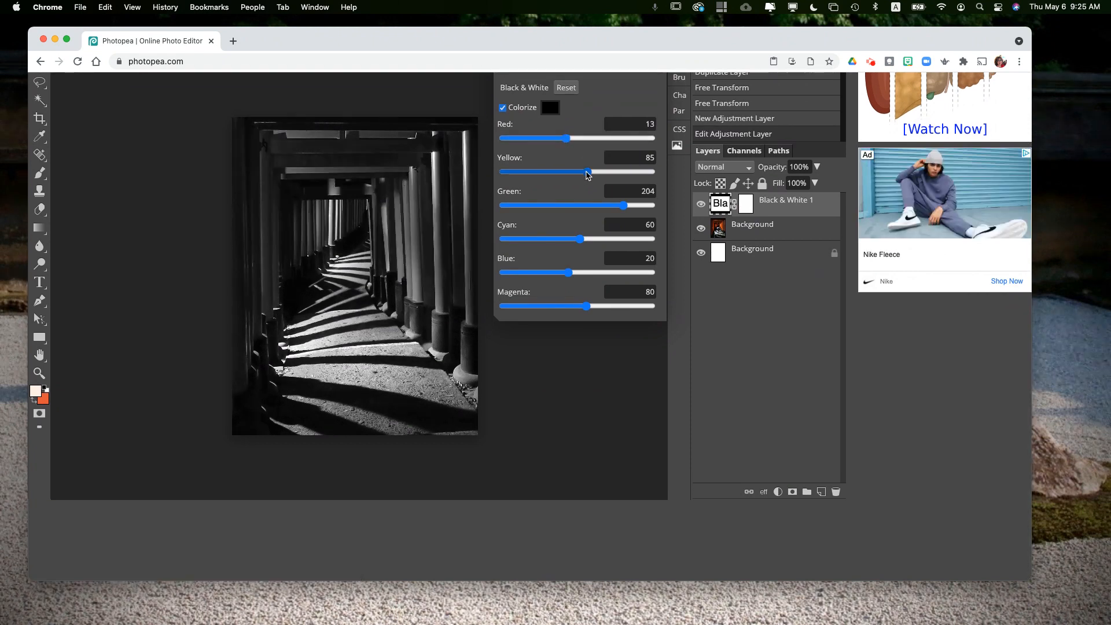
pyautogui.moveTo(566, 145); pyautogui.dragTo(589, 175)
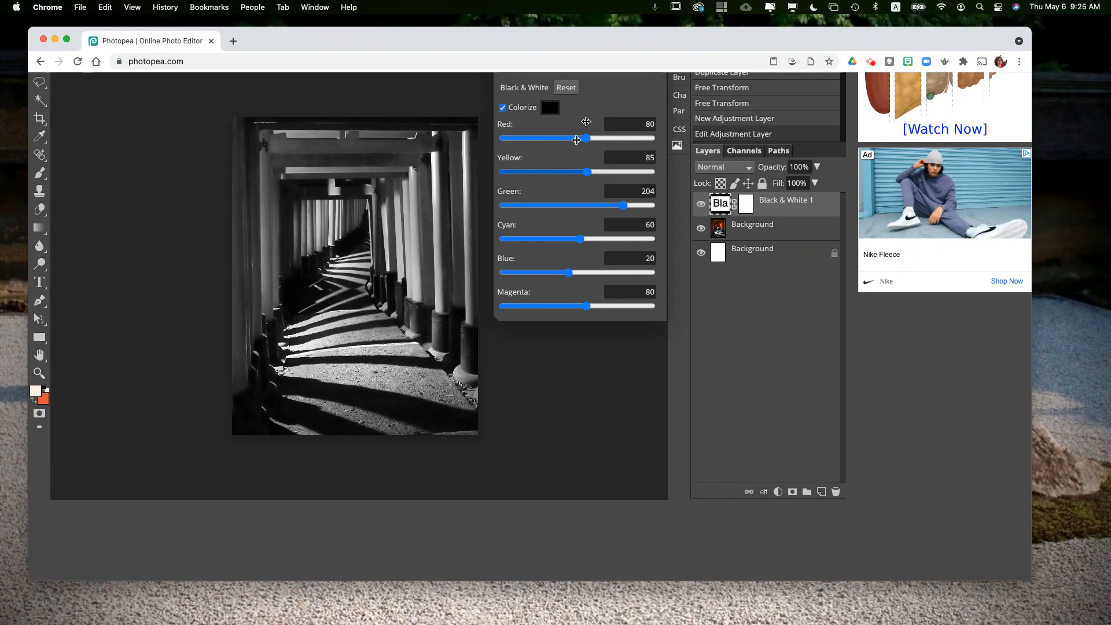
# Step: Open and close the Black & White layer's properties to review its settings
pyautogui.scroll(2, 430, 278)
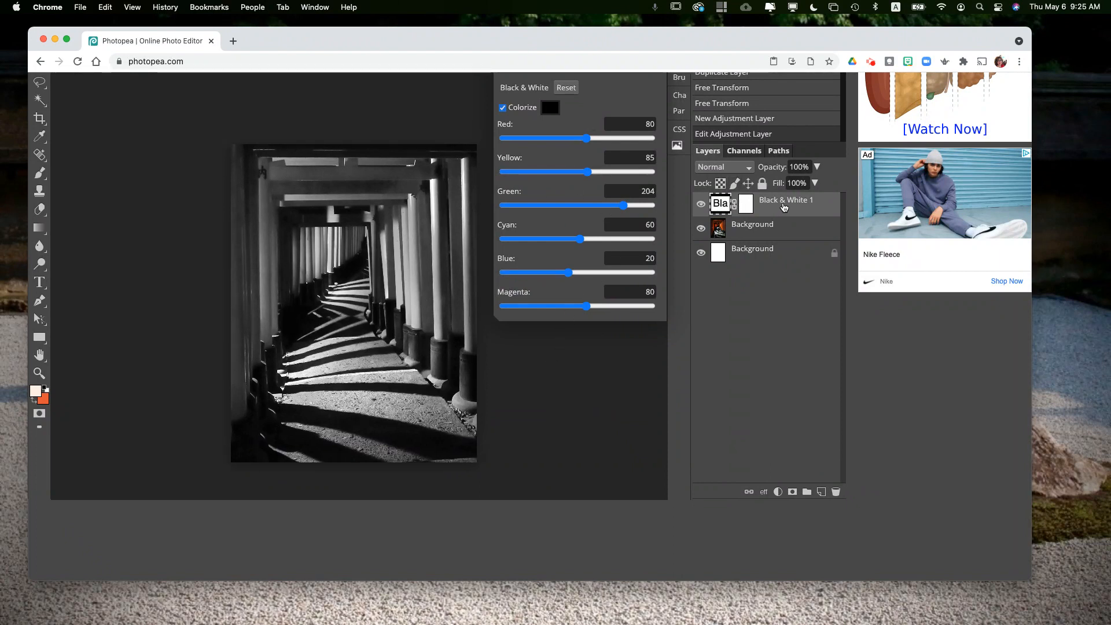
pyautogui.scroll(3, 674, 183)
pyautogui.scroll(2, 674, 183)
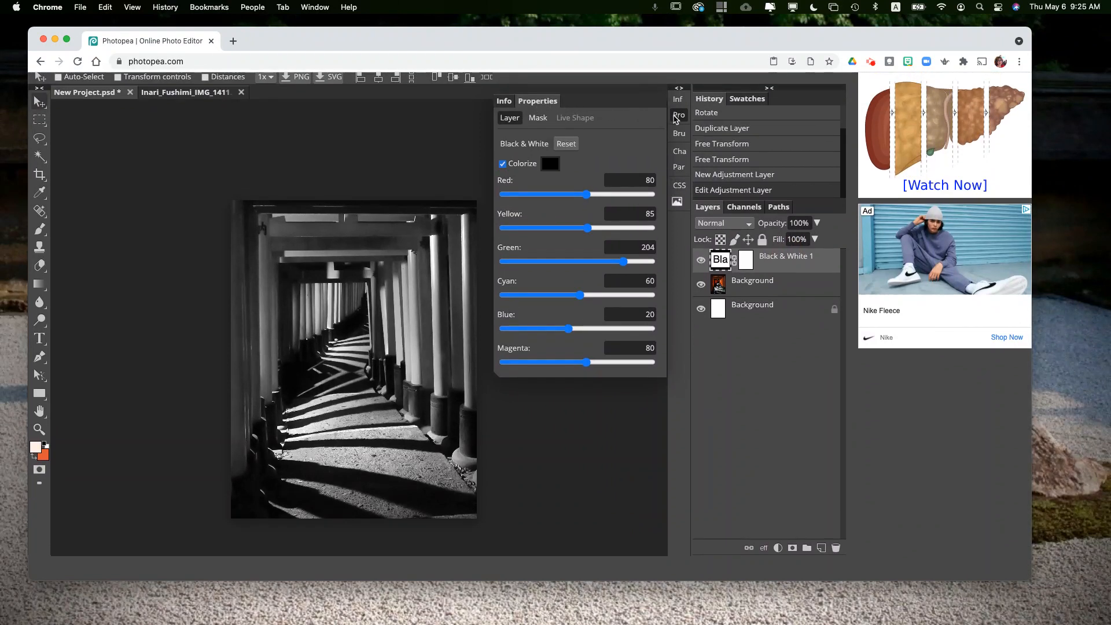
pyautogui.click(681, 117)
pyautogui.click(681, 118)
pyautogui.click(680, 118)
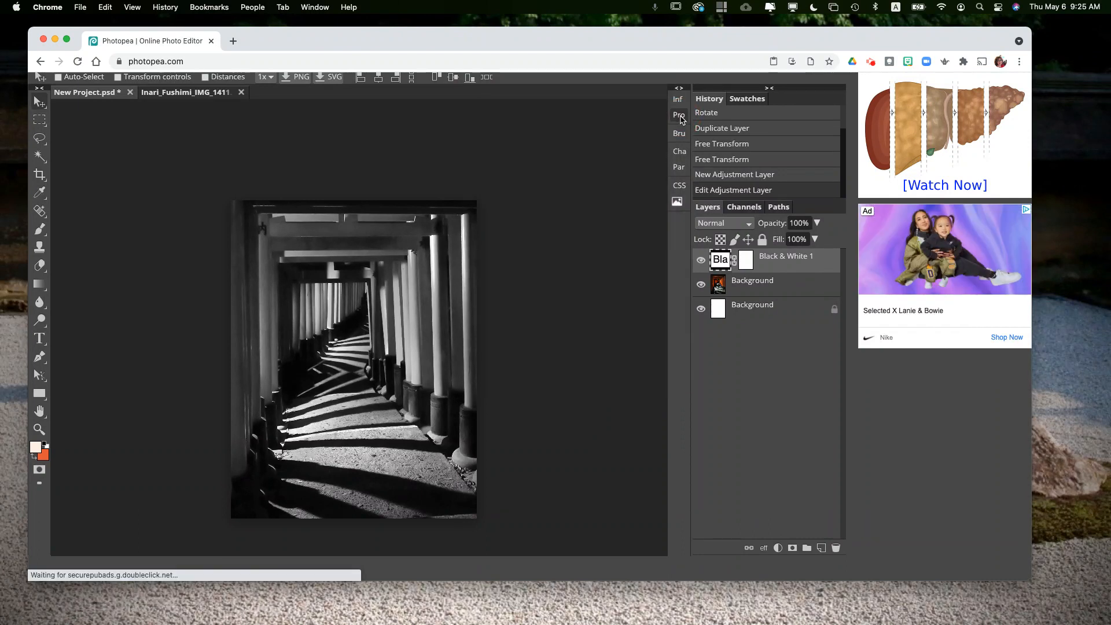
pyautogui.click(680, 117)
pyautogui.click(681, 118)
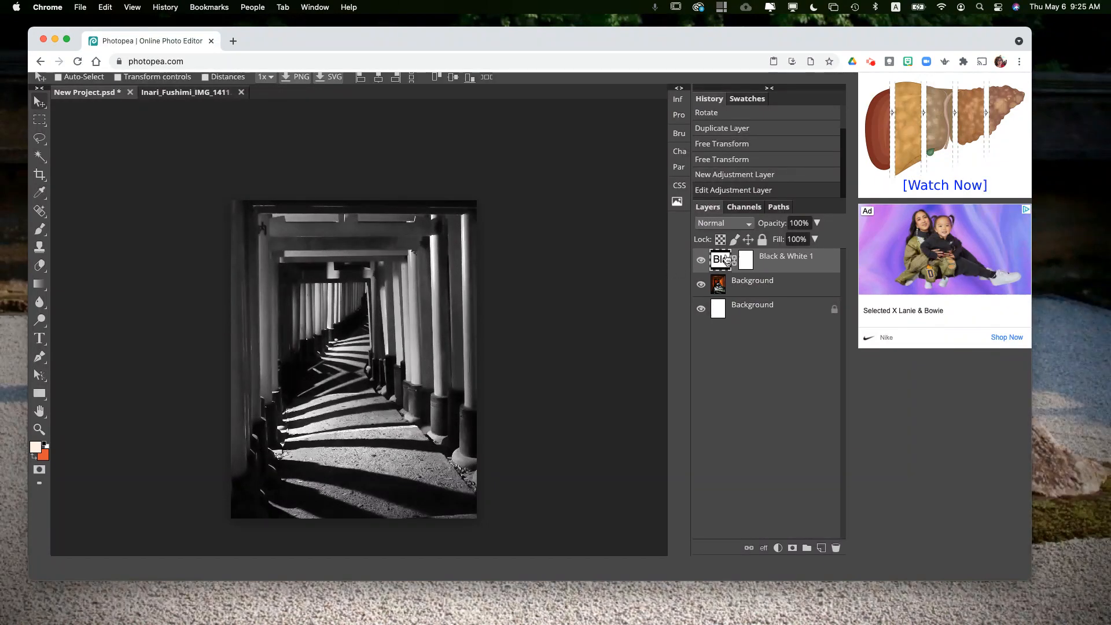
pyautogui.scroll(1, 722, 264)
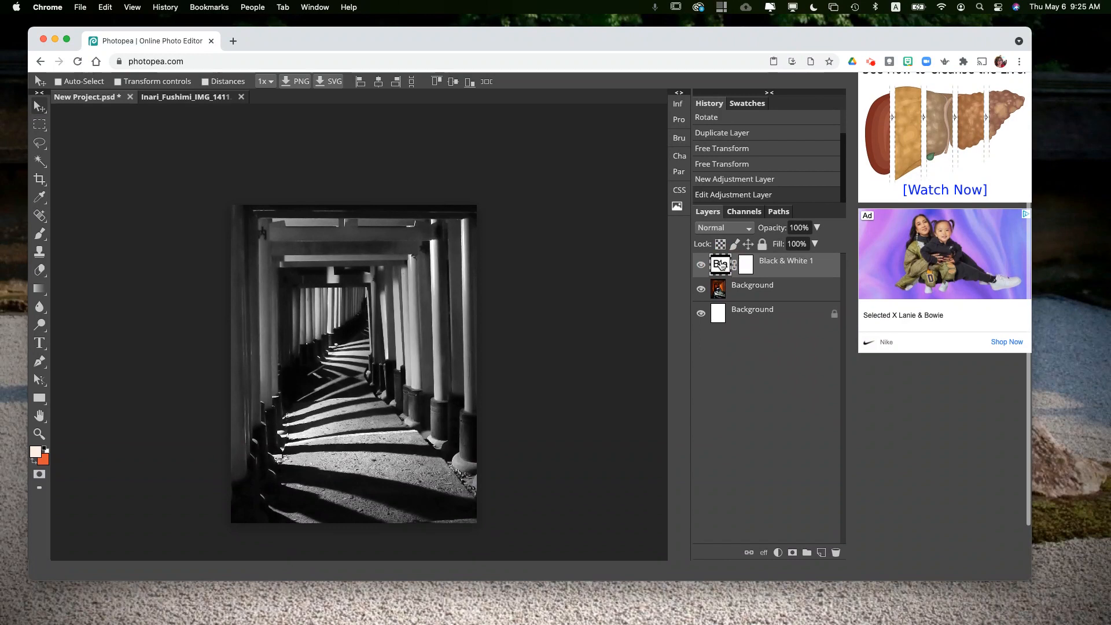
pyautogui.doubleClick(721, 265)
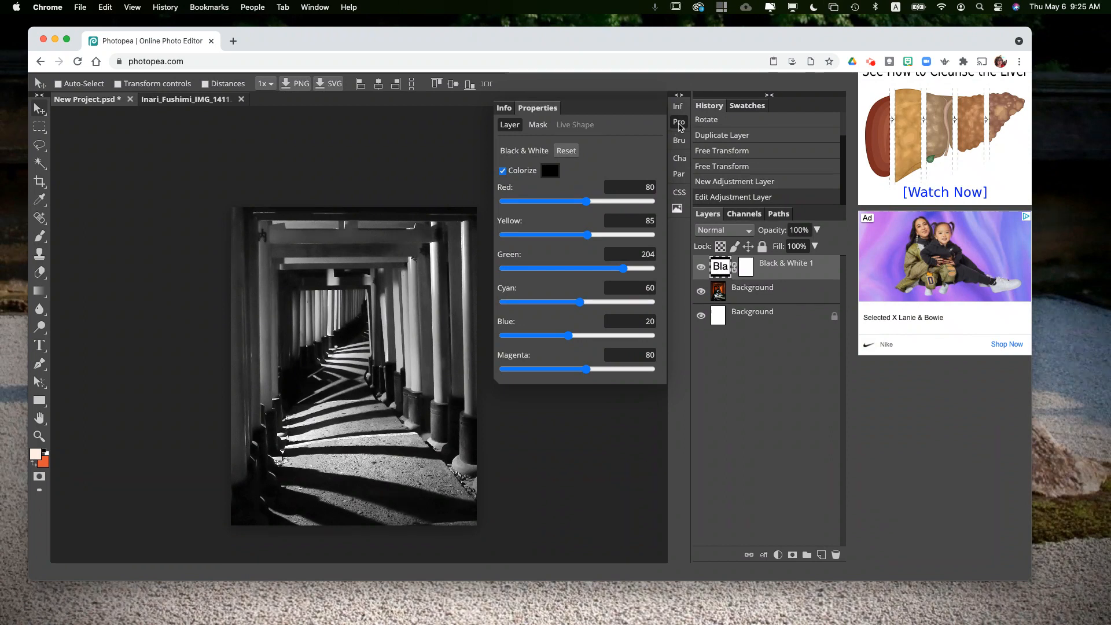
pyautogui.click(679, 123)
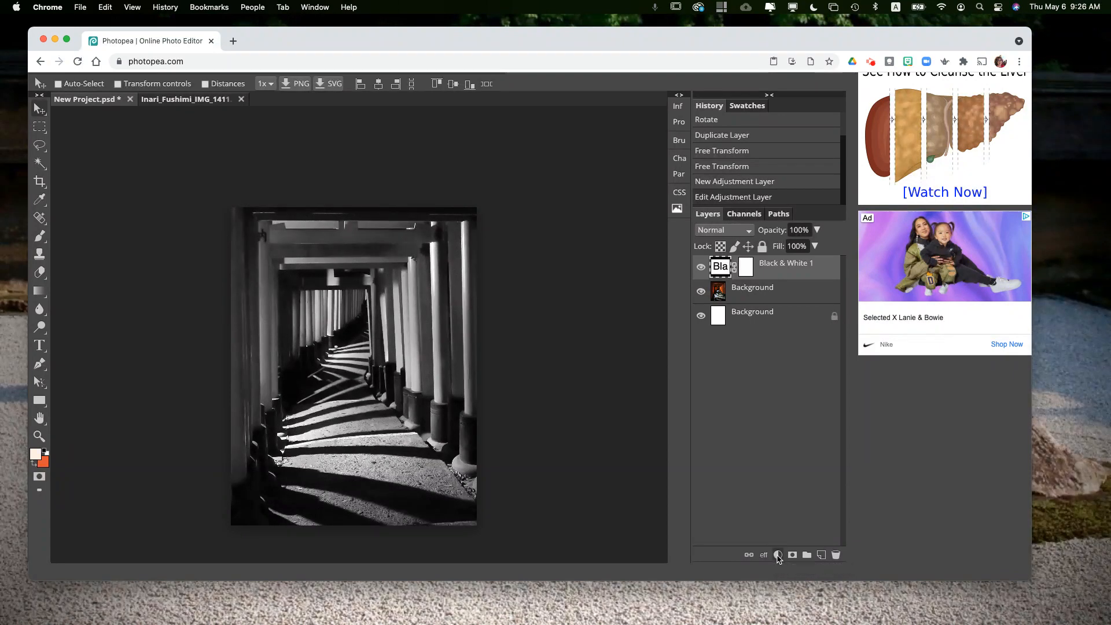
# Step: Add a Curves adjustment layer and bend its curve into a gentle S, lowering shadows and raising highlights
pyautogui.click(779, 555)
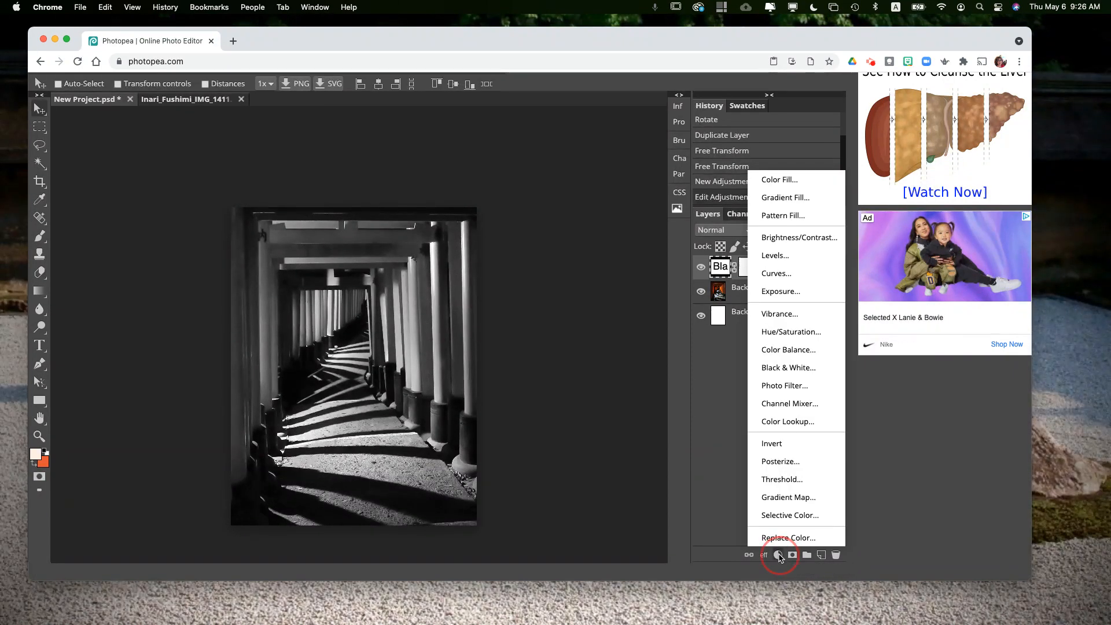
pyautogui.click(778, 275)
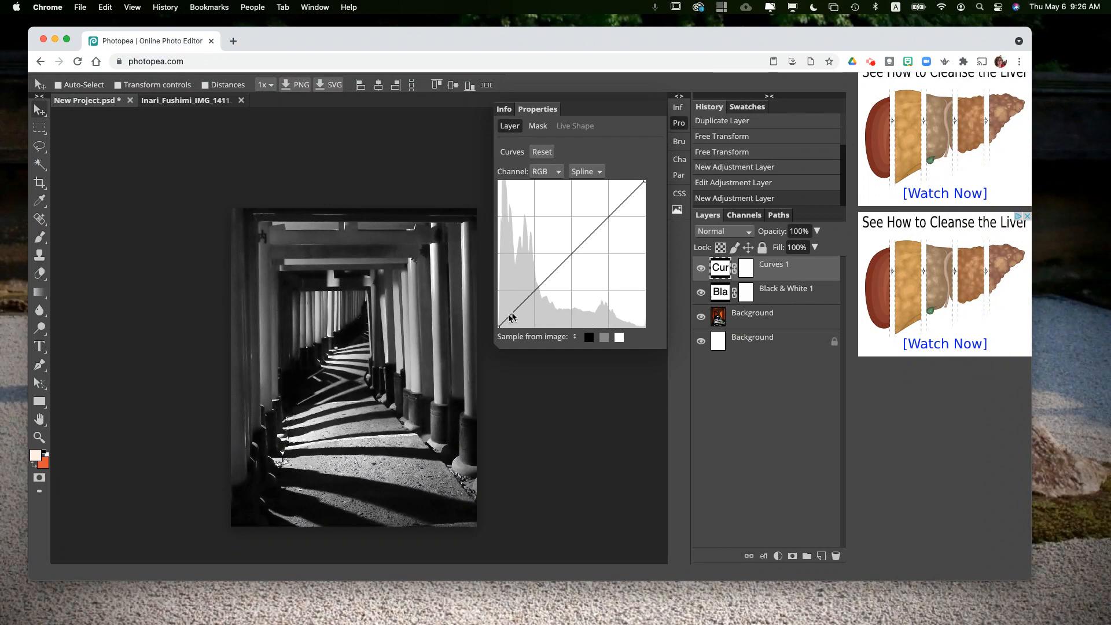
pyautogui.moveTo(520, 313); pyautogui.dragTo(519, 309)
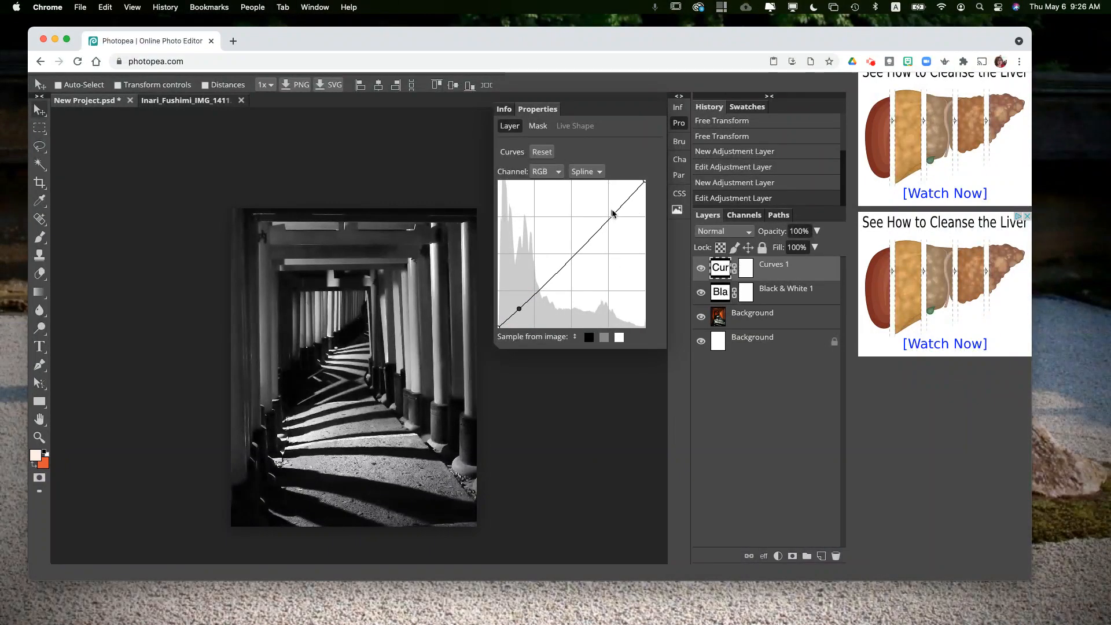
pyautogui.click(627, 200)
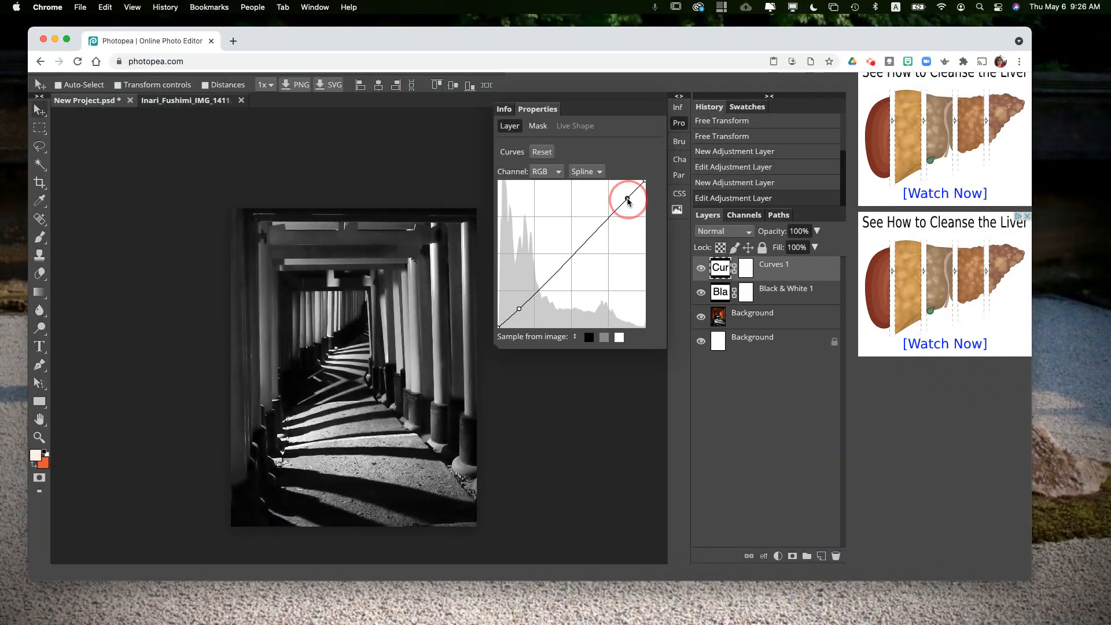
pyautogui.moveTo(627, 200)
pyautogui.mouseDown()
pyautogui.moveTo(608, 192)
pyautogui.moveTo(622, 198)
pyautogui.mouseUp()
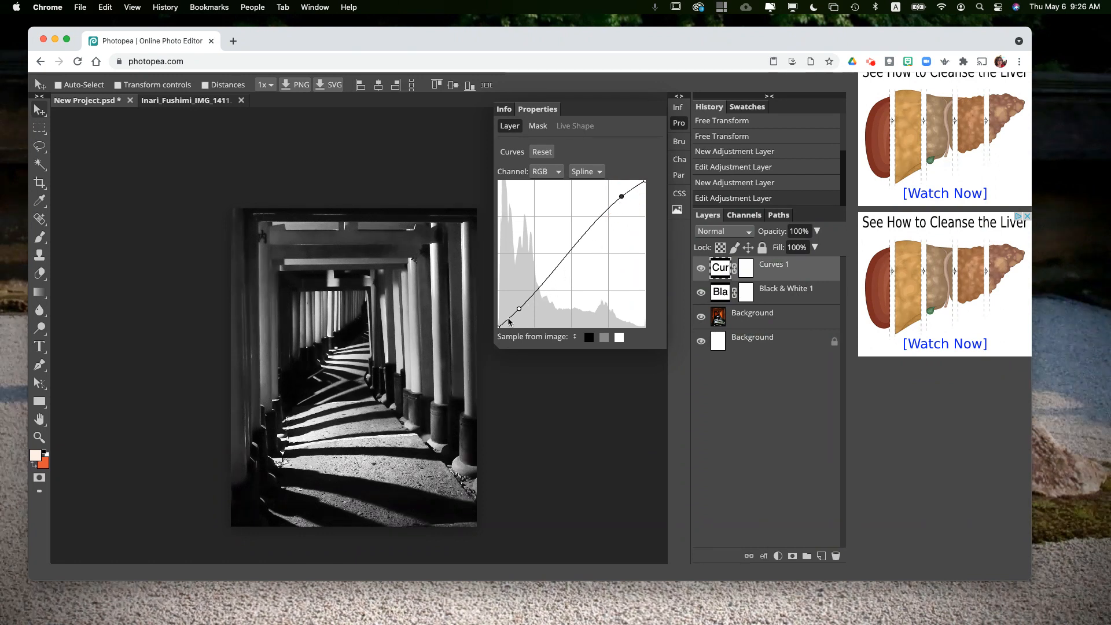
# Step: Toggle the Curves layer's visibility repeatedly to compare the photo with and without the curve
pyautogui.click(701, 268)
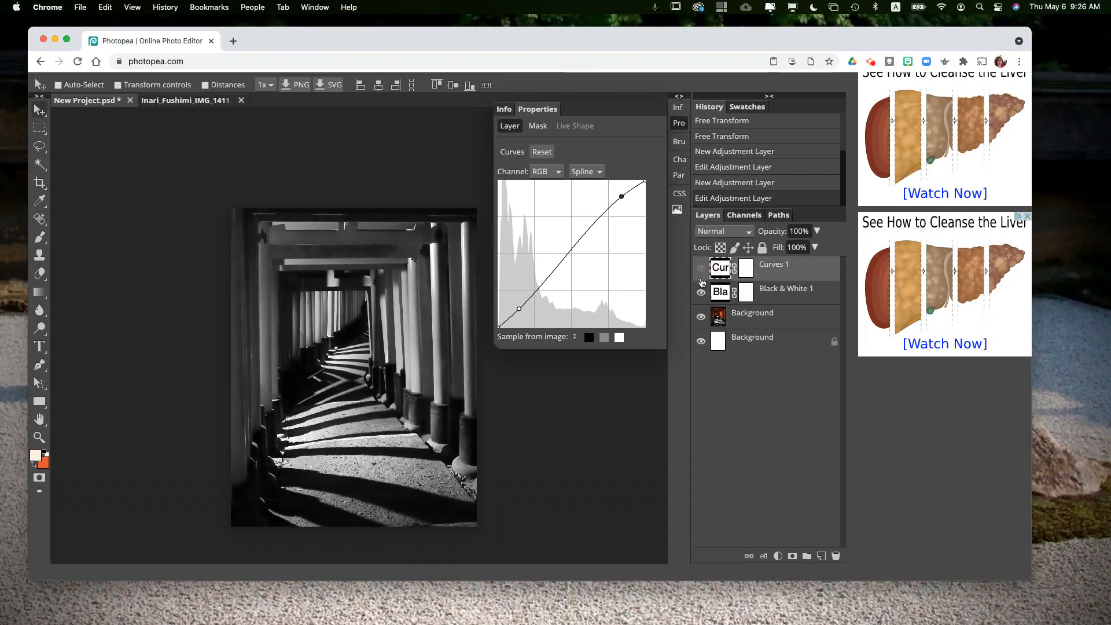
pyautogui.click(701, 270)
pyautogui.click(702, 270)
pyautogui.click(701, 269)
pyautogui.click(701, 270)
pyautogui.click(701, 270)
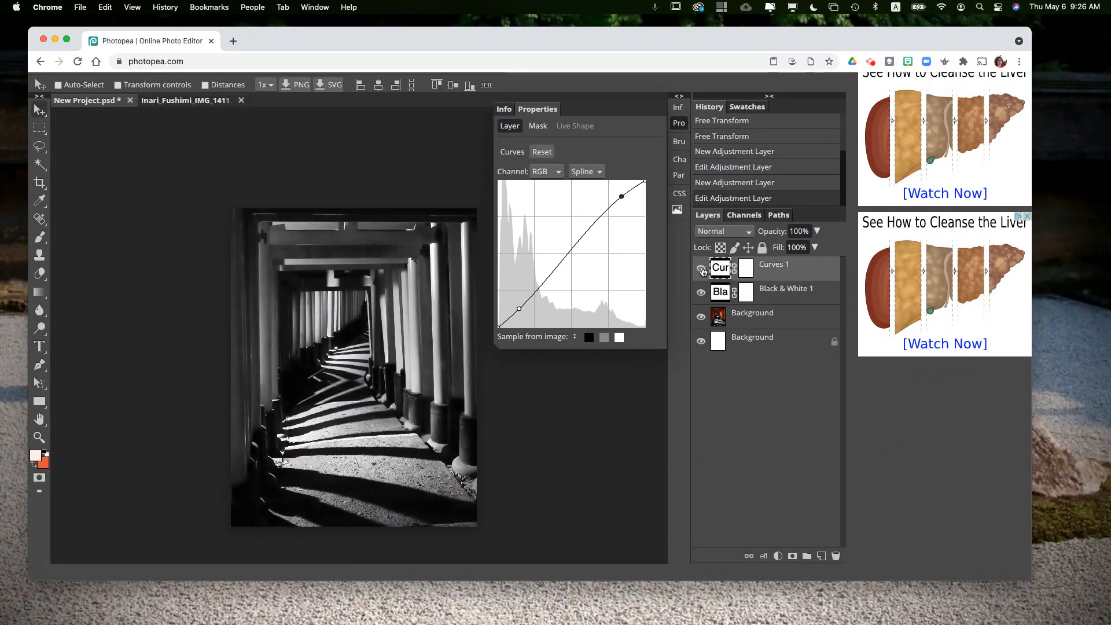
pyautogui.click(701, 269)
pyautogui.click(701, 270)
pyautogui.click(621, 196)
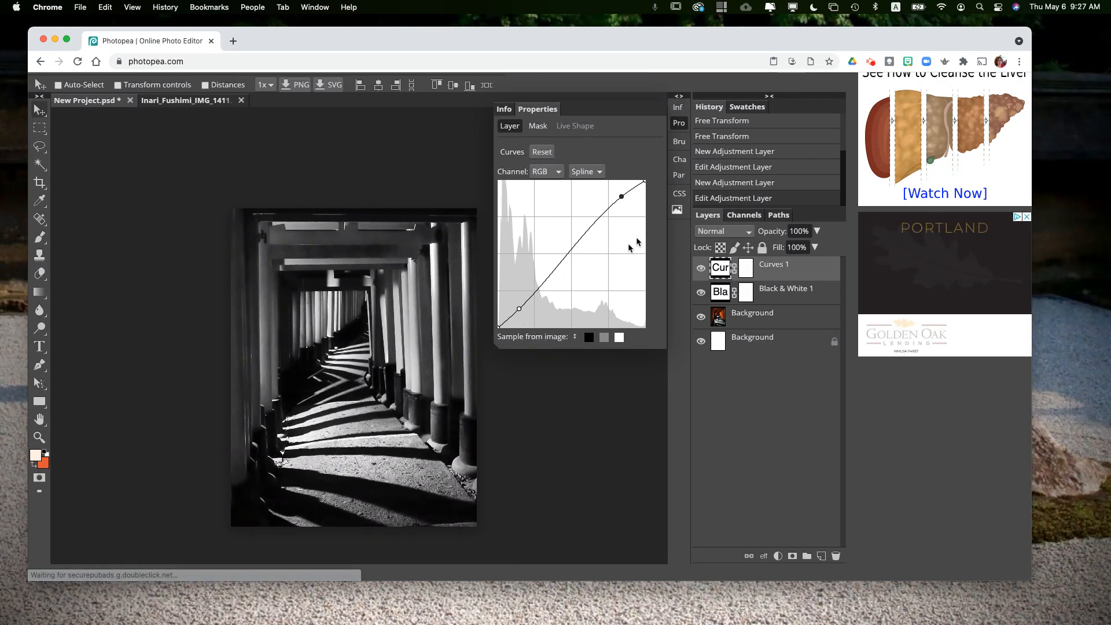
pyautogui.click(621, 195)
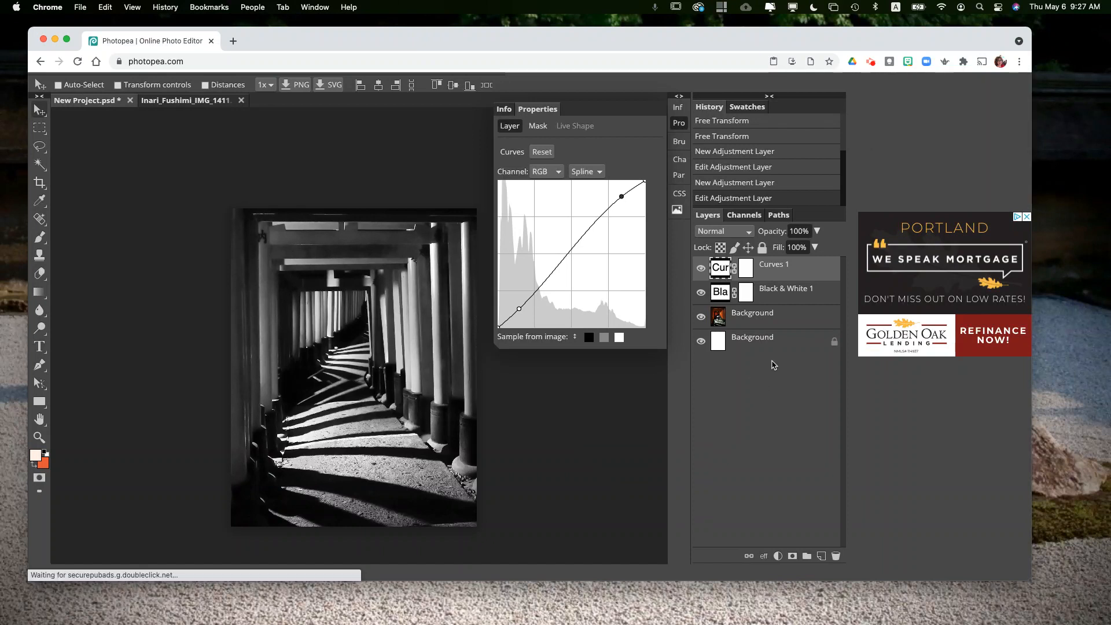
# Step: Add an Invert adjustment layer above the Curves layer
pyautogui.click(778, 557)
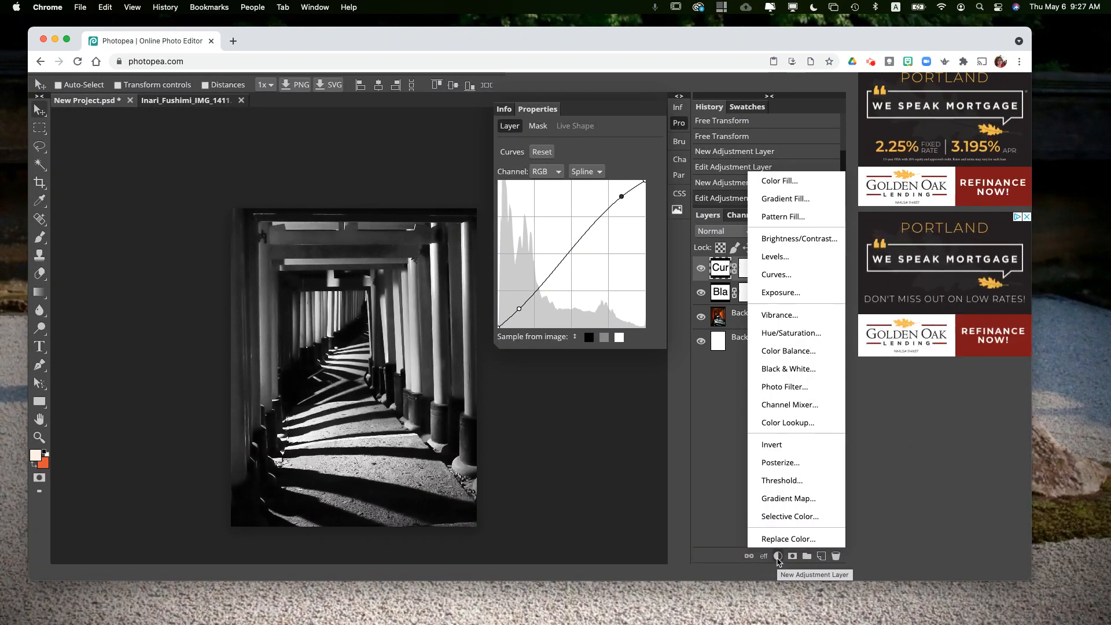
pyautogui.click(766, 447)
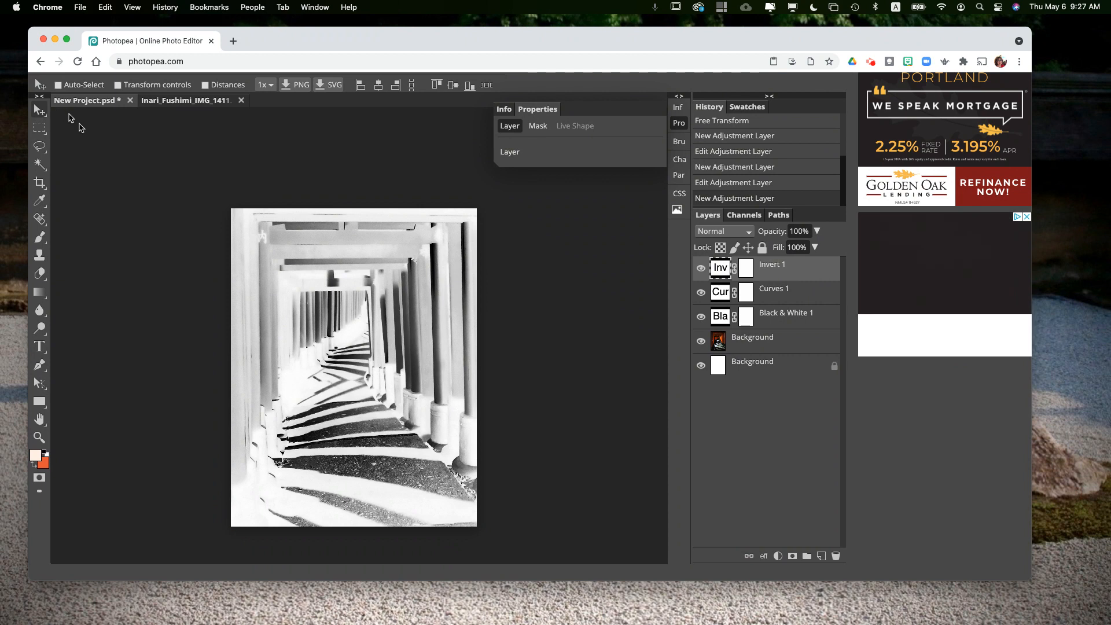
pyautogui.scroll(3, 114, 142)
pyautogui.scroll(-8, 114, 142)
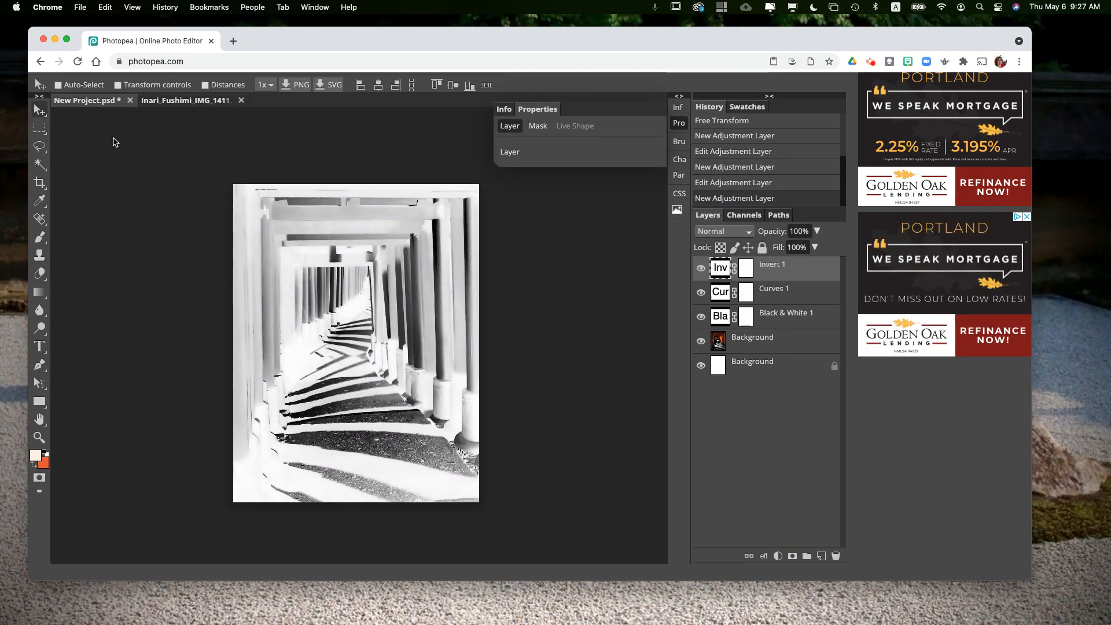
# Step: Save the document as a PSD file named film1_toriigate
pyautogui.scroll(1, 943, 268)
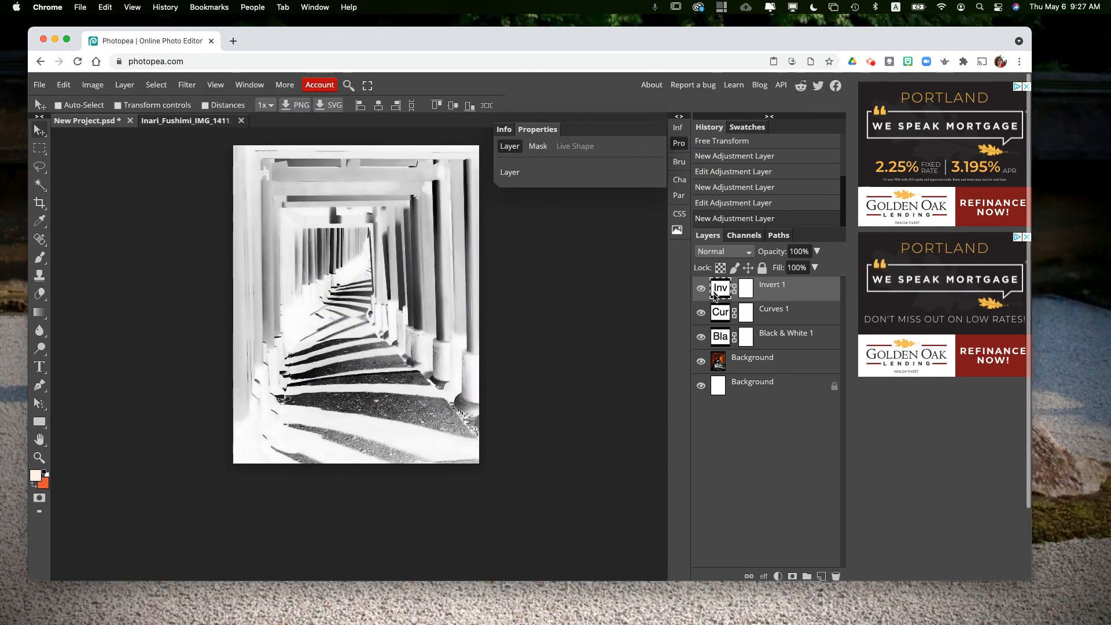
pyautogui.click(36, 83)
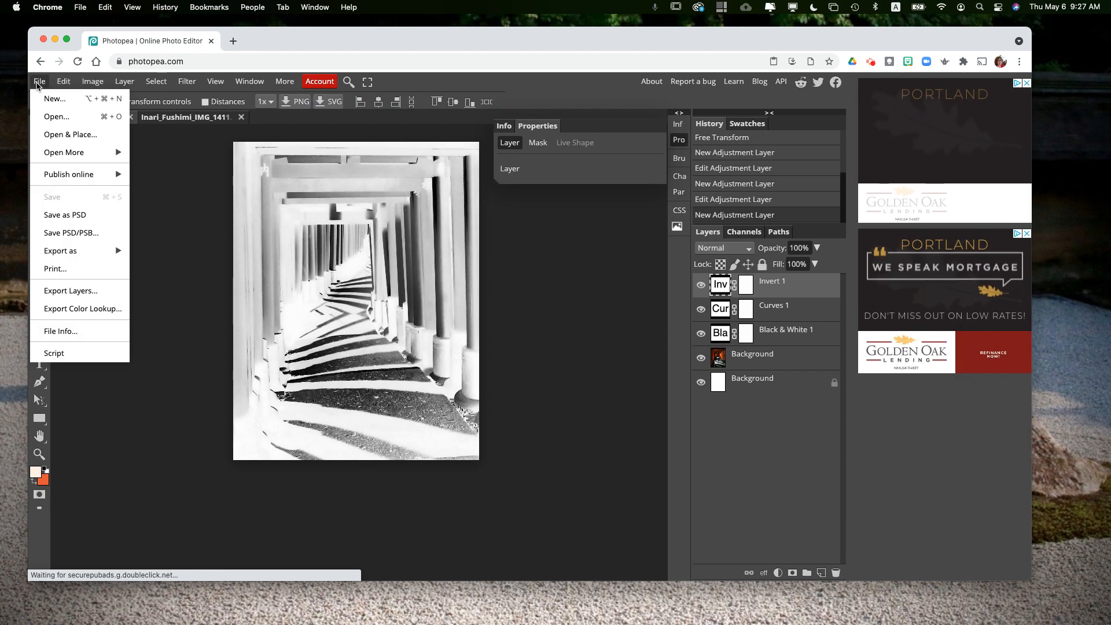
pyautogui.click(78, 217)
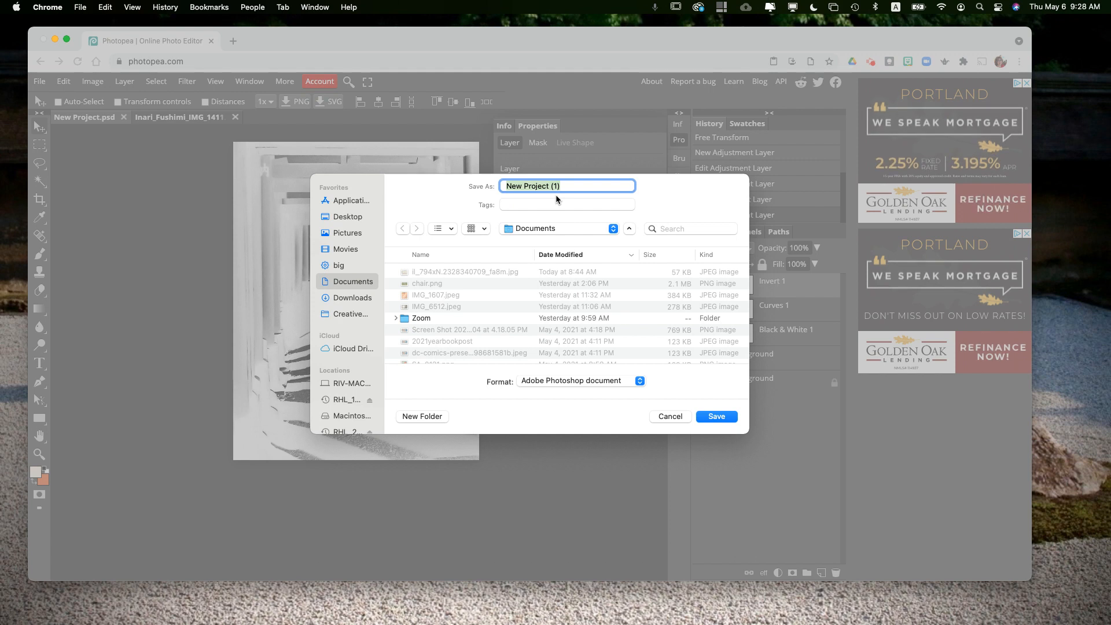
pyautogui.write('im')
pyautogui.write('_toriigate')
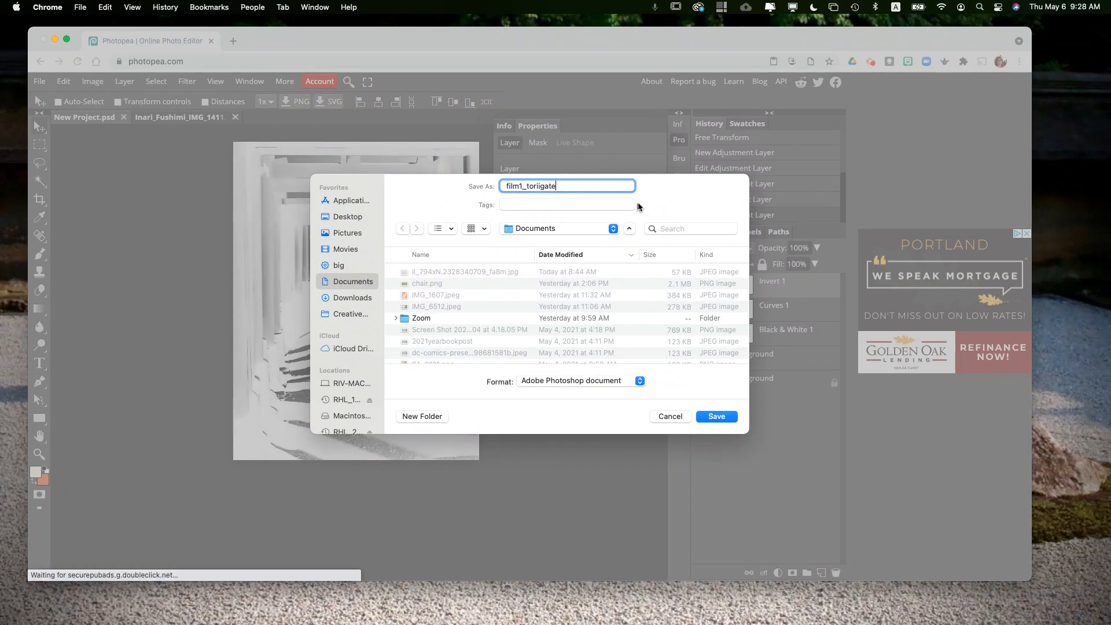
pyautogui.click(717, 417)
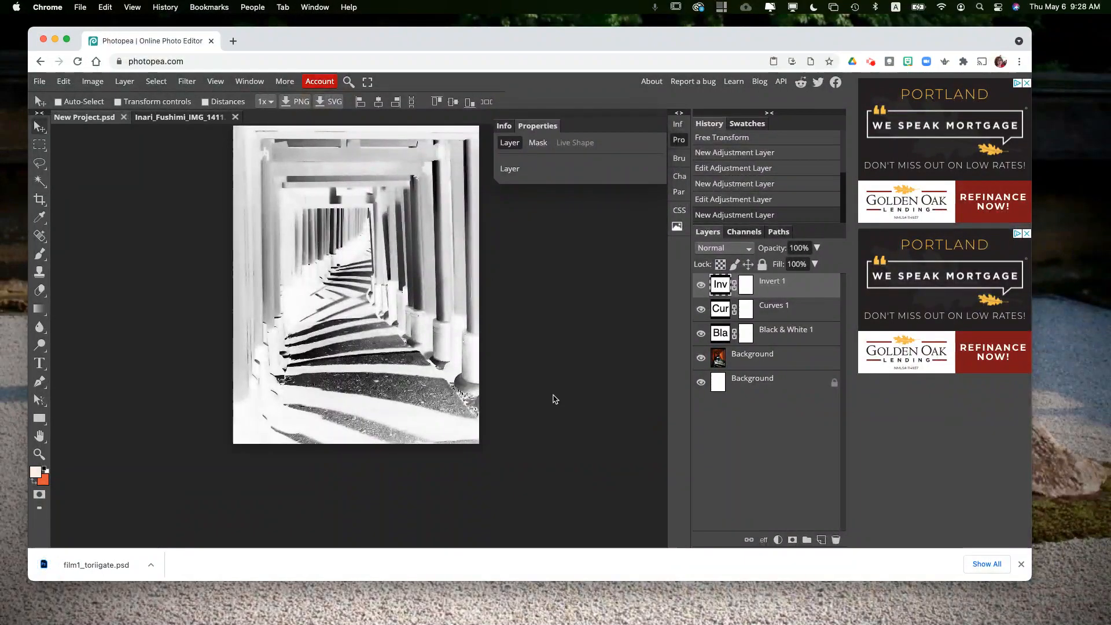
# Step: Export the image as a JPEG named film1_toriigate in Documents
pyautogui.scroll(1, 543, 375)
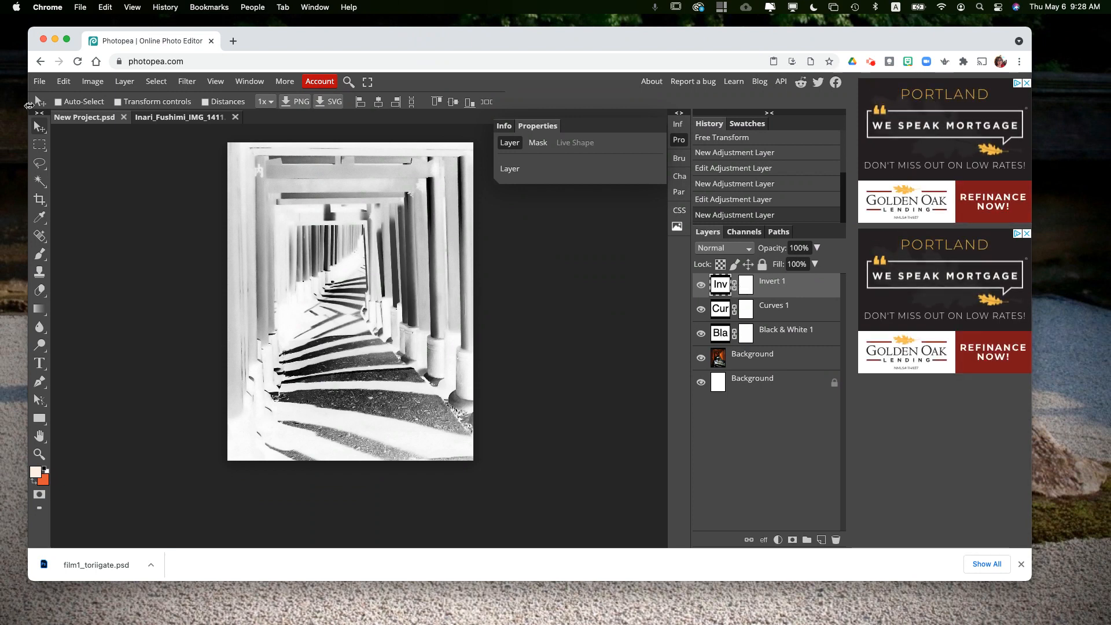
pyautogui.click(39, 82)
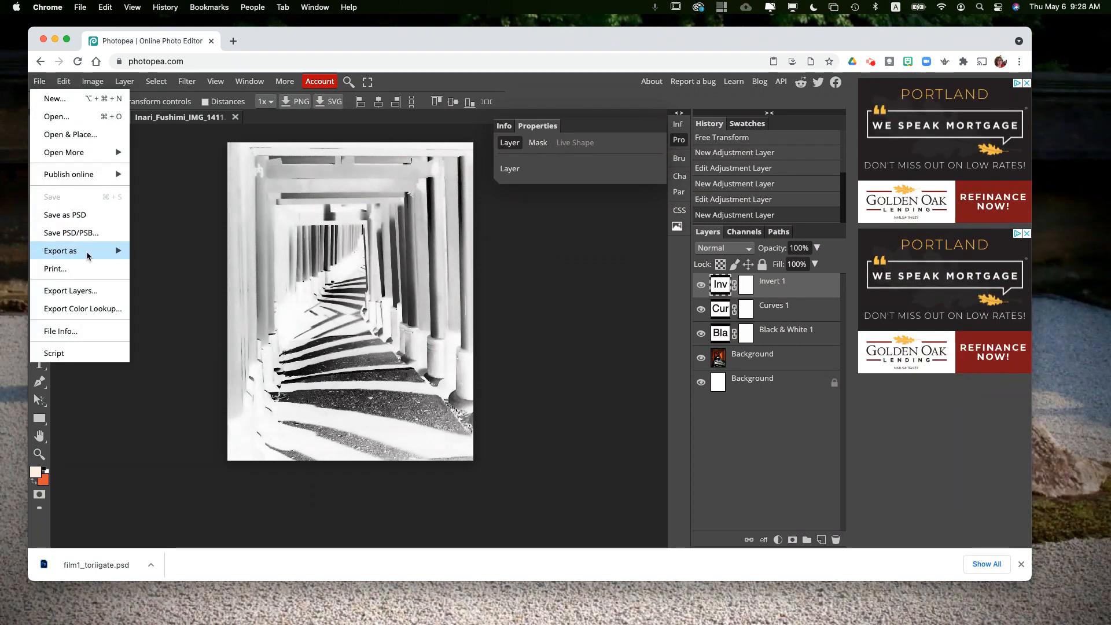
pyautogui.moveTo(90, 250)
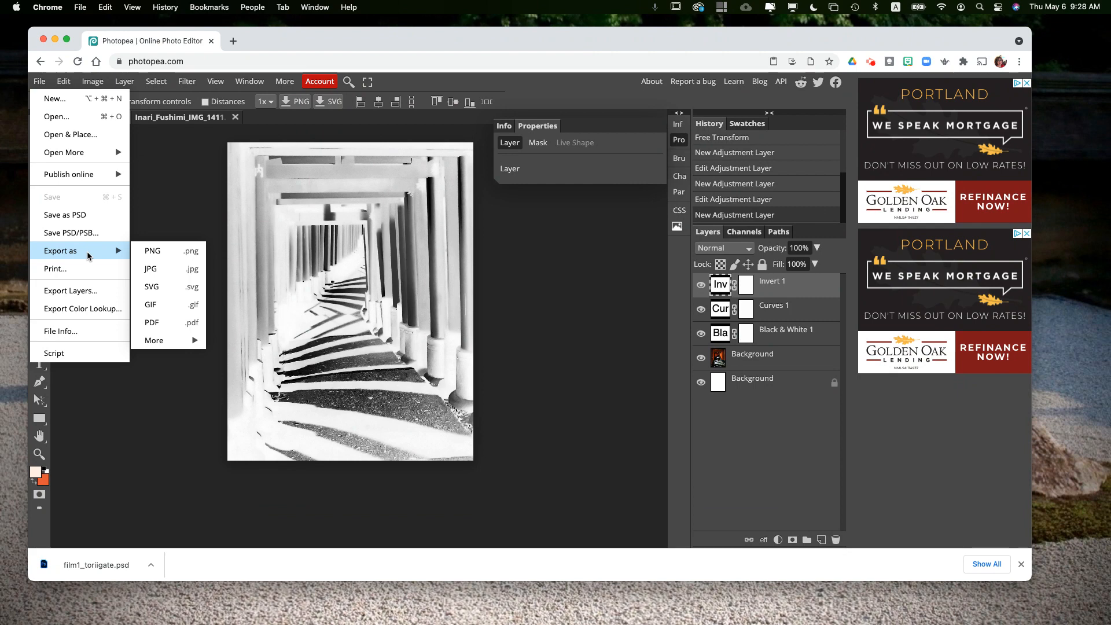
pyautogui.click(162, 271)
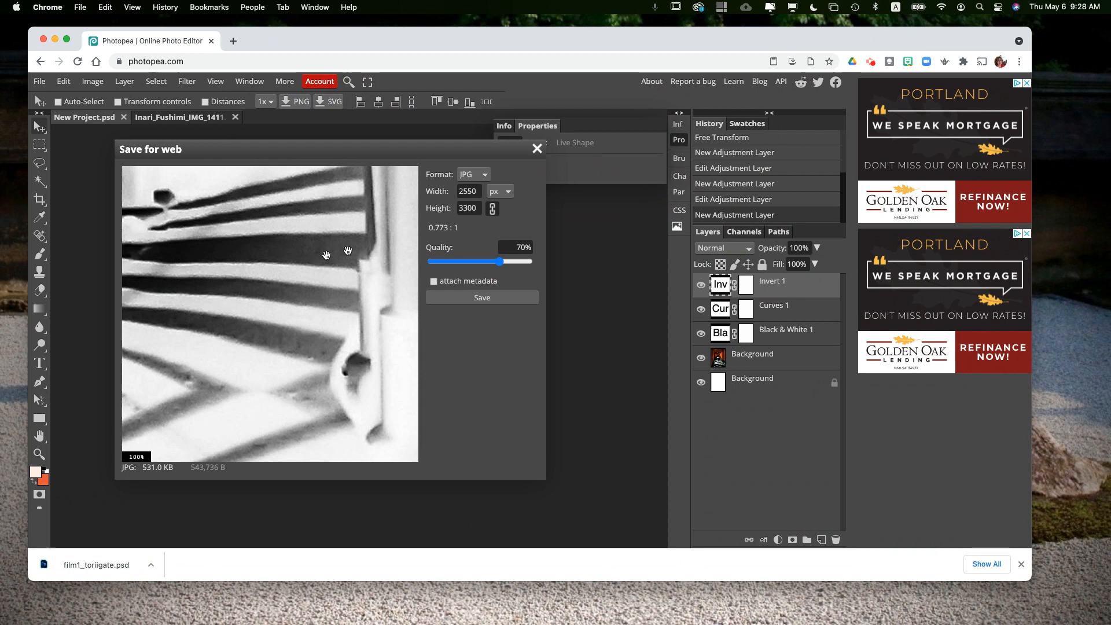
pyautogui.click(493, 299)
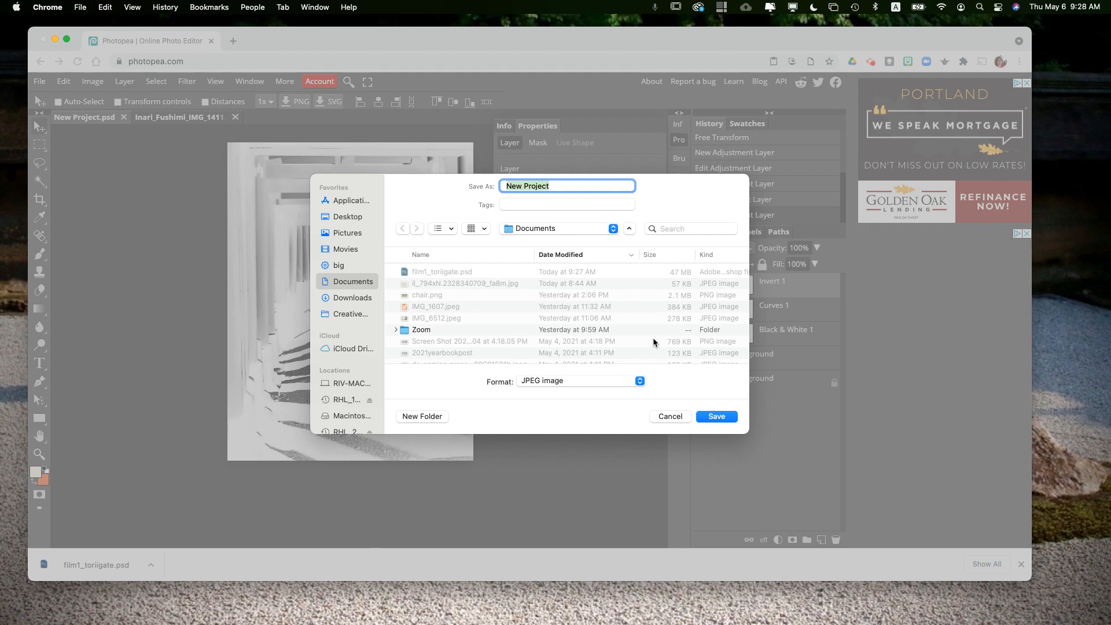
pyautogui.click(431, 272)
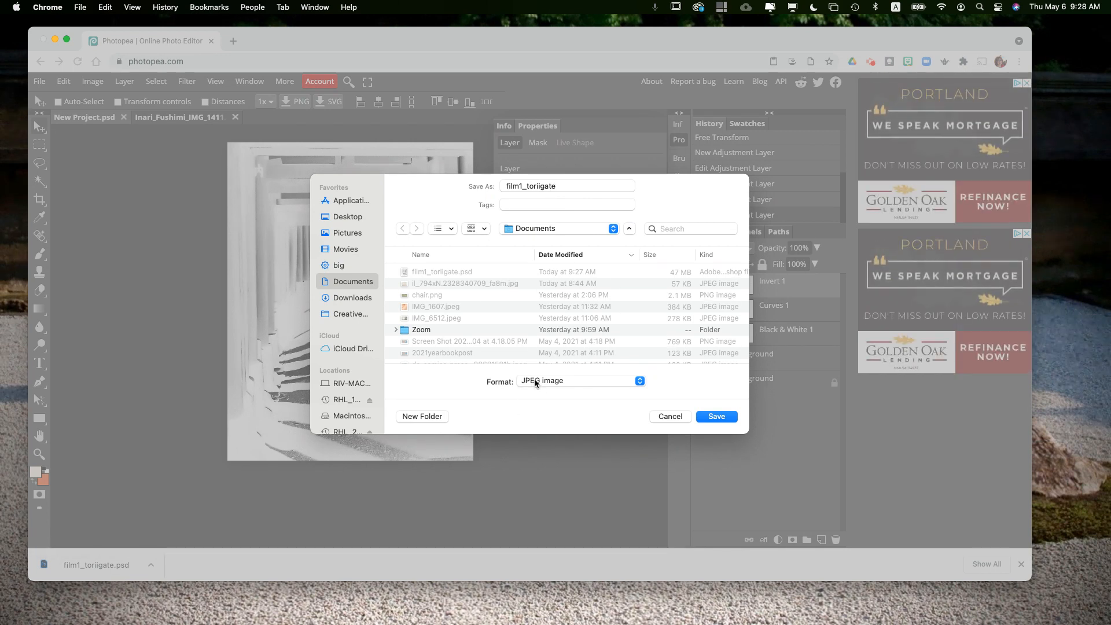
pyautogui.click(718, 416)
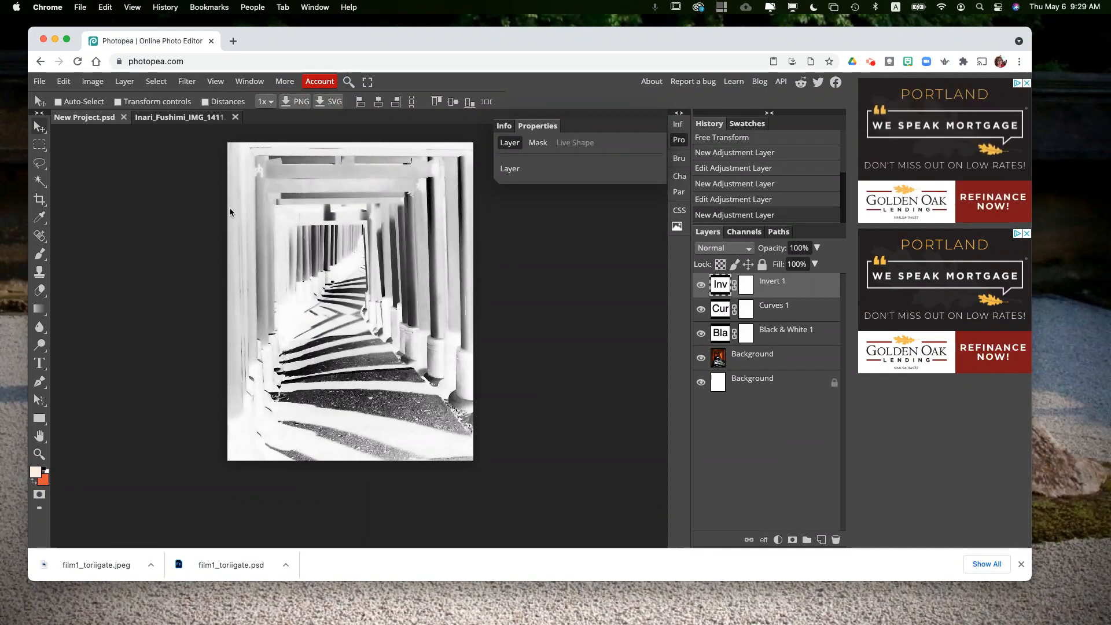
pyautogui.click(38, 83)
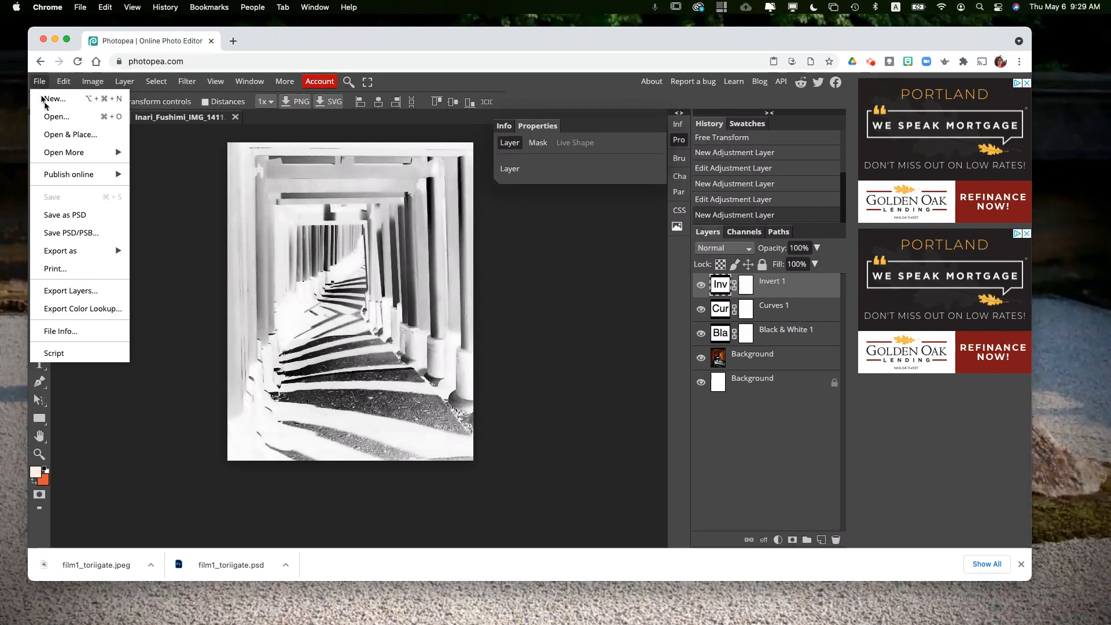
pyautogui.click(95, 273)
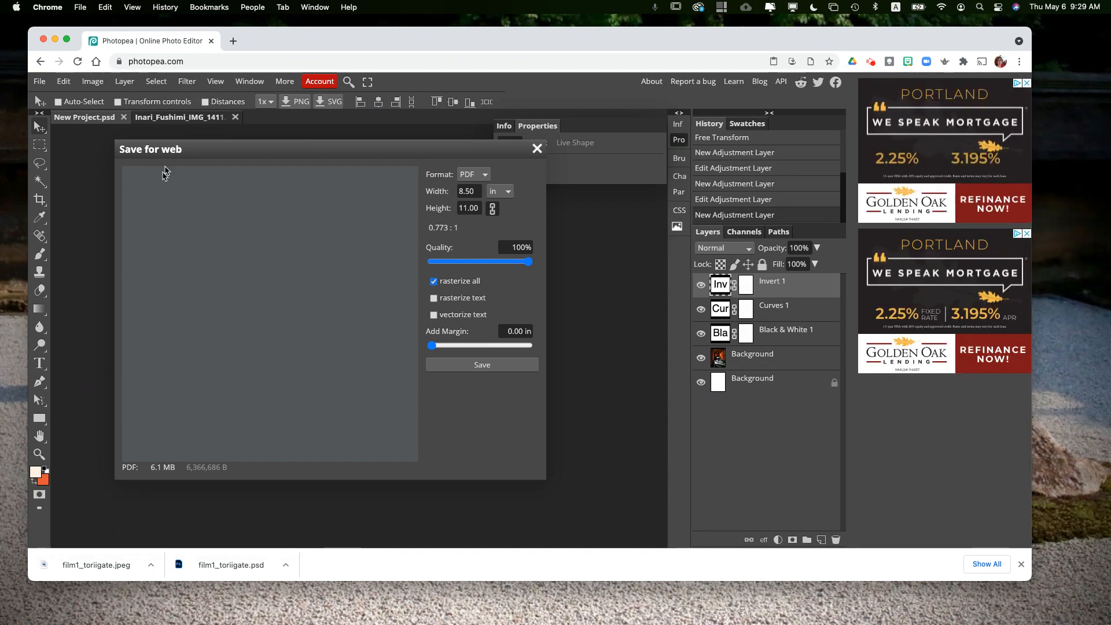
pyautogui.click(536, 149)
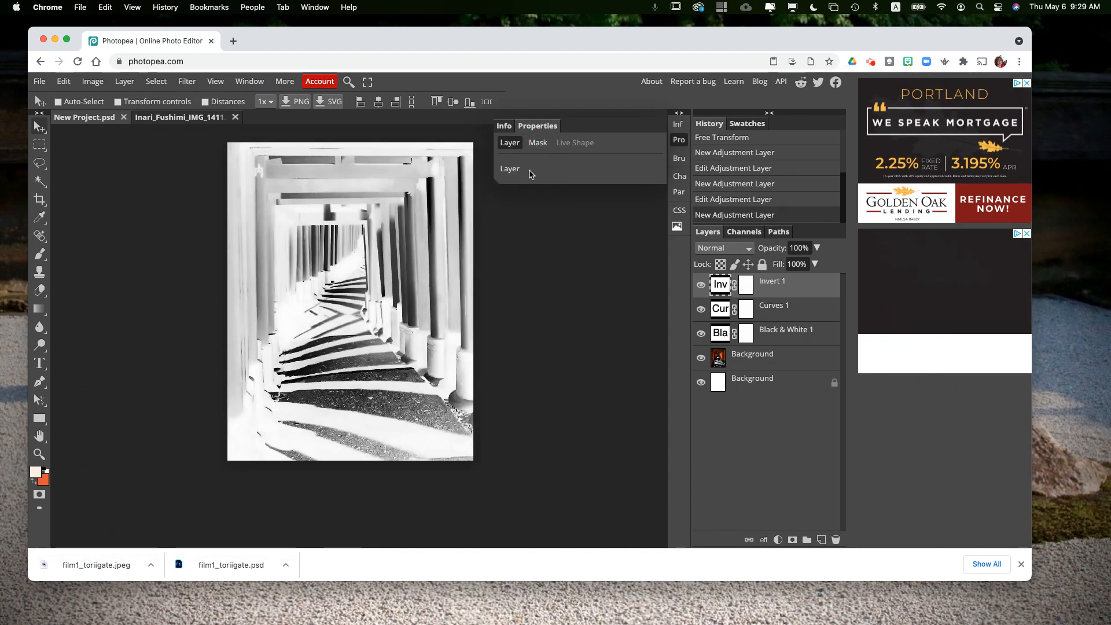
pyautogui.click(37, 83)
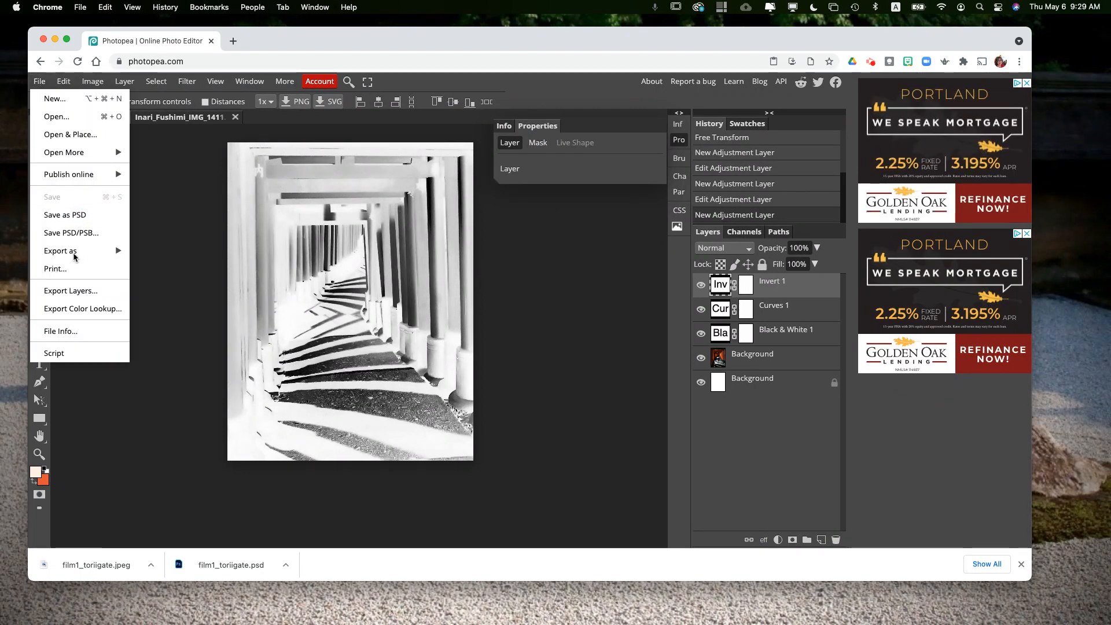
pyautogui.click(180, 228)
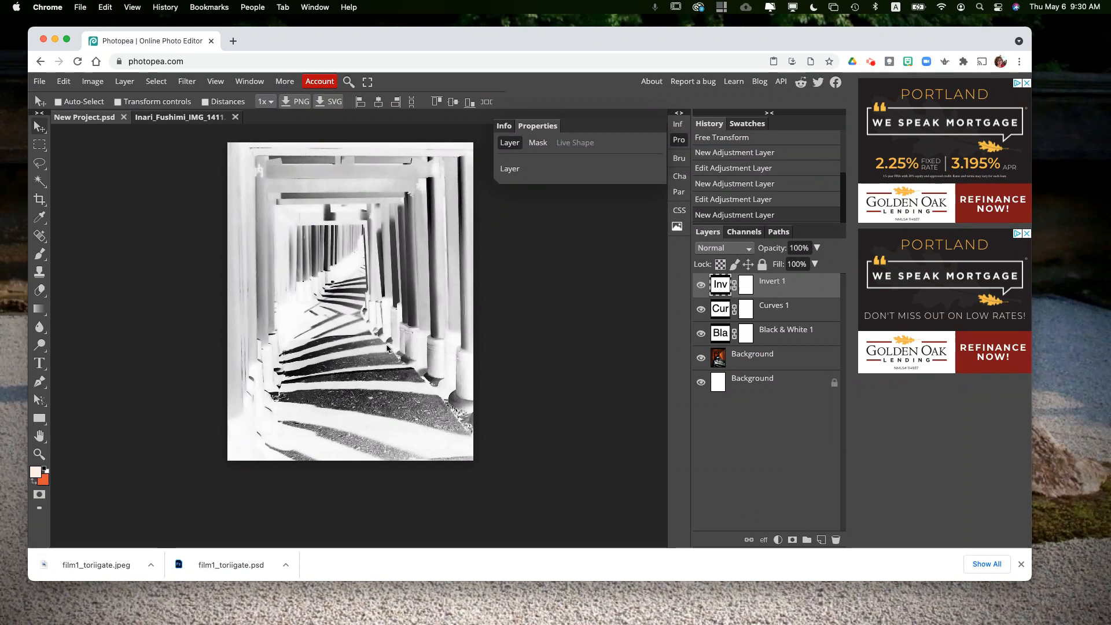
# Step: Scale the photo layer to 50% with Free Transform and move it to the page's centre
pyautogui.click(737, 356)
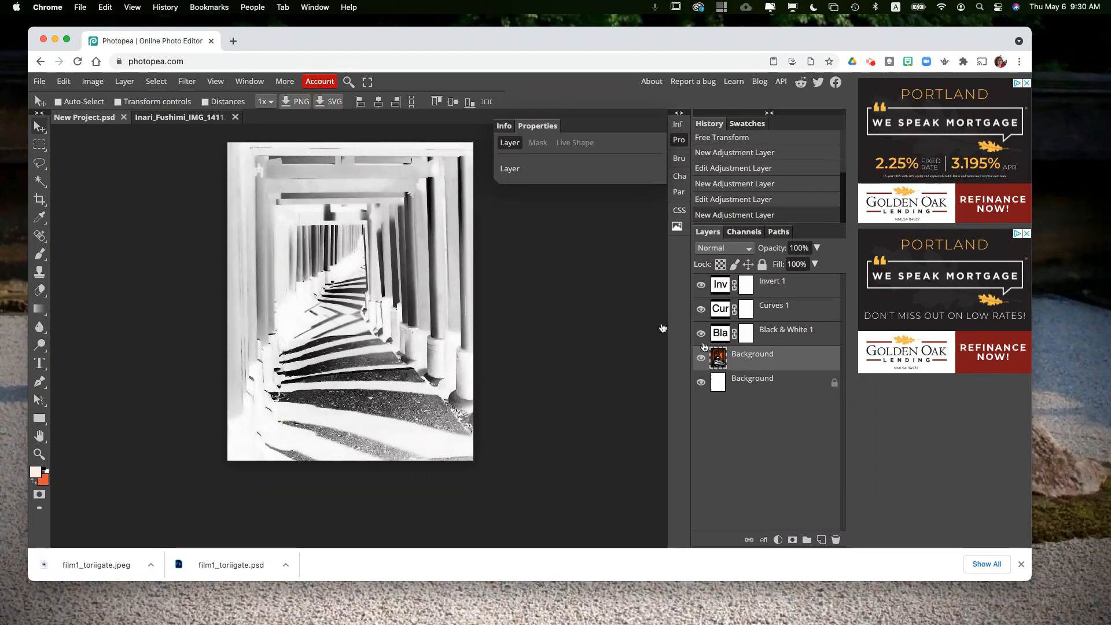
pyautogui.click(63, 81)
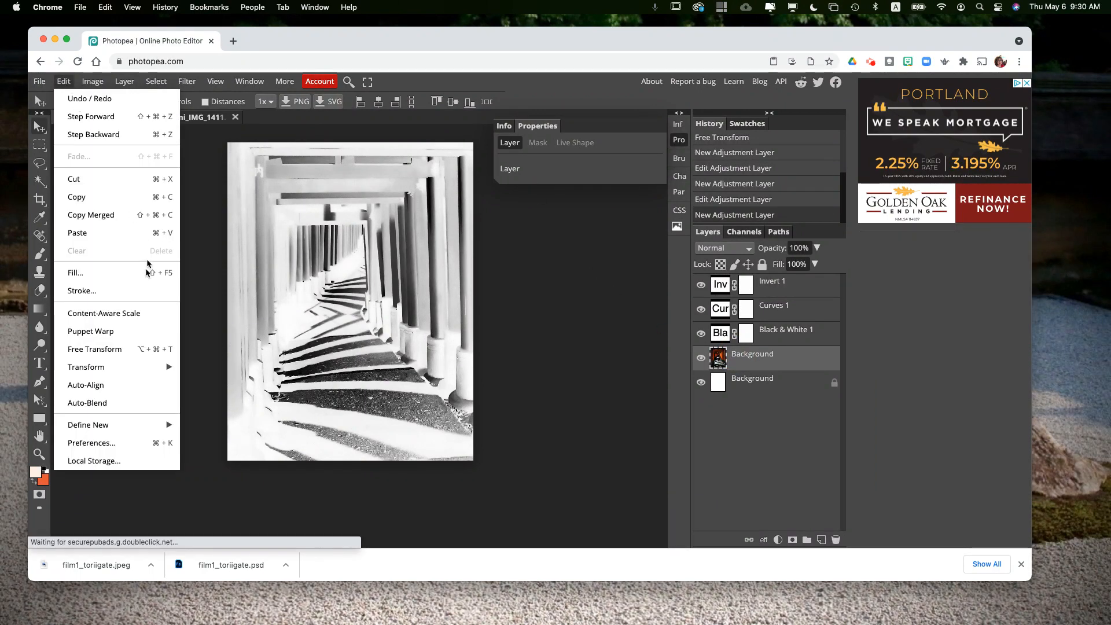
pyautogui.click(115, 349)
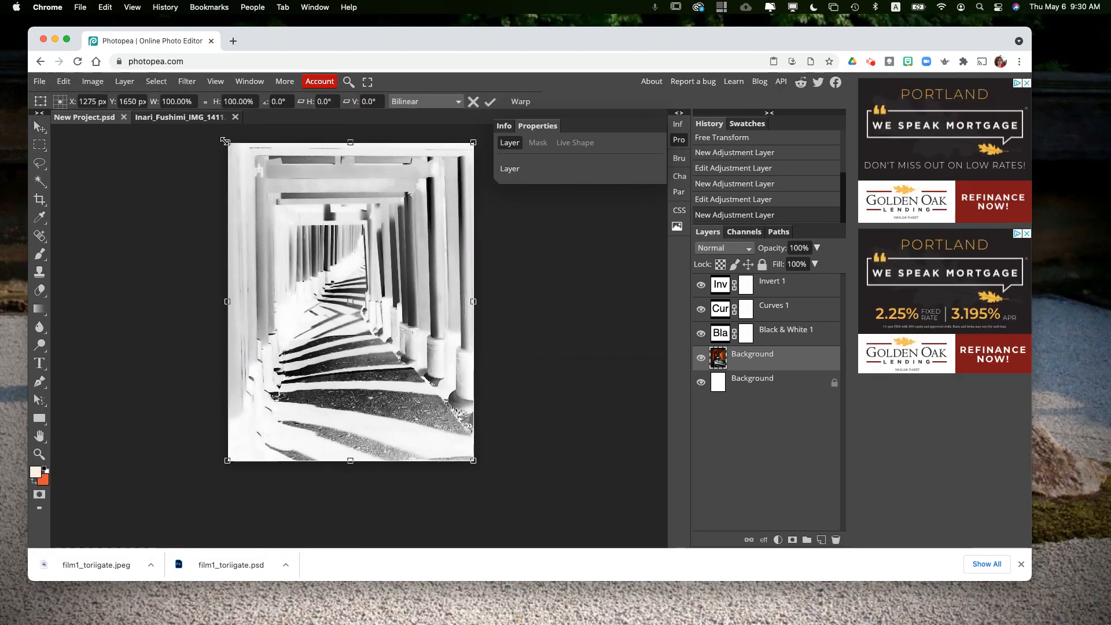
pyautogui.moveTo(228, 143); pyautogui.dragTo(360, 271)
pyautogui.moveTo(413, 359); pyautogui.dragTo(360, 290)
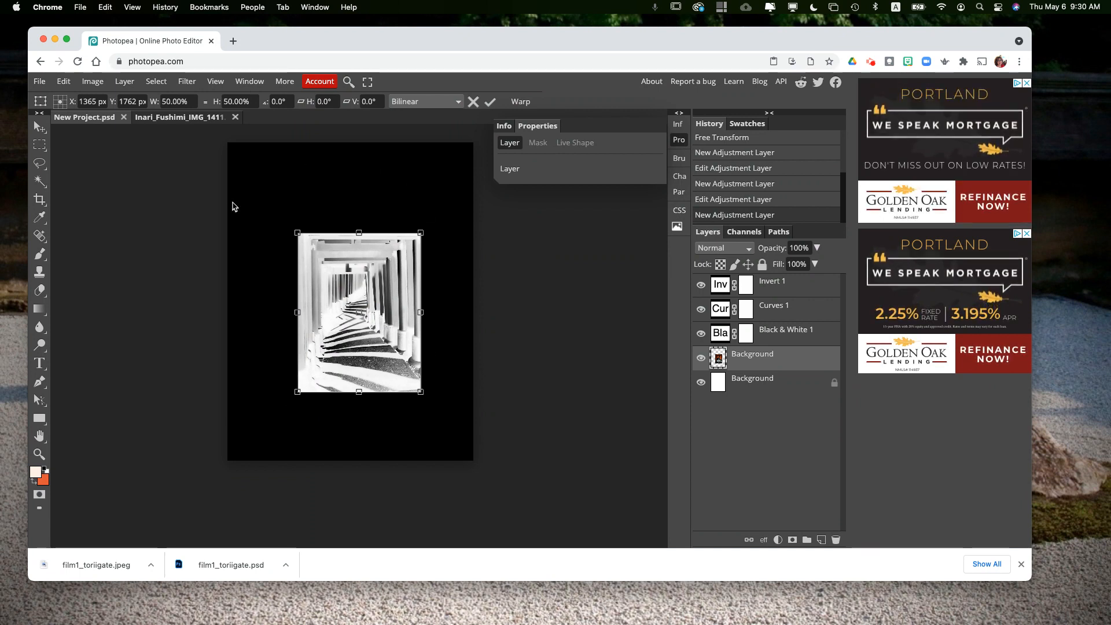
pyautogui.press('Return')
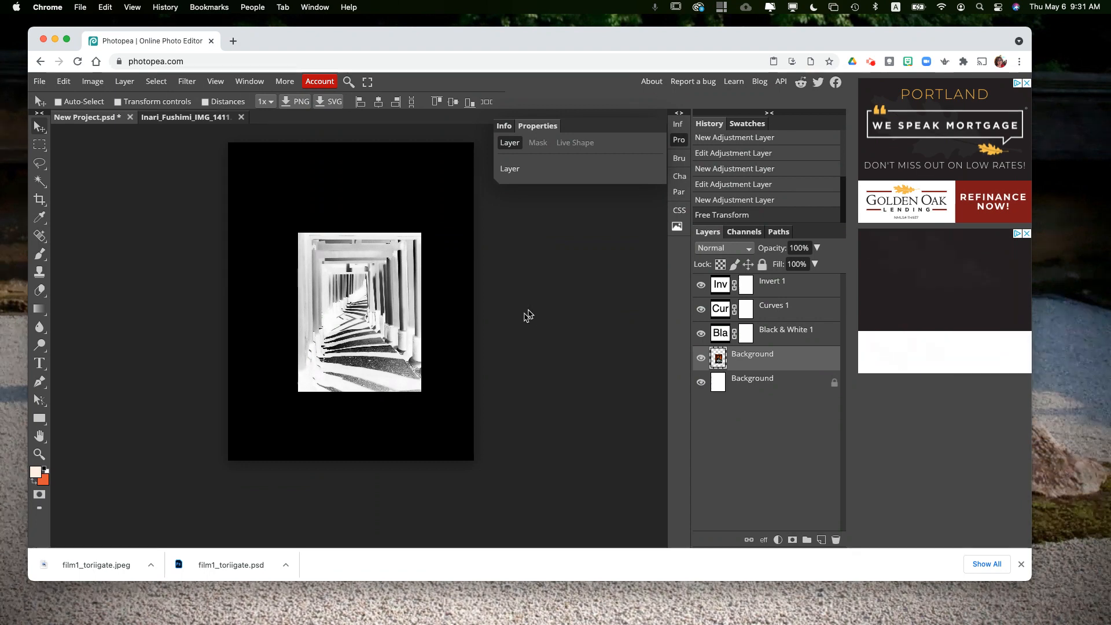
pyautogui.click(873, 64)
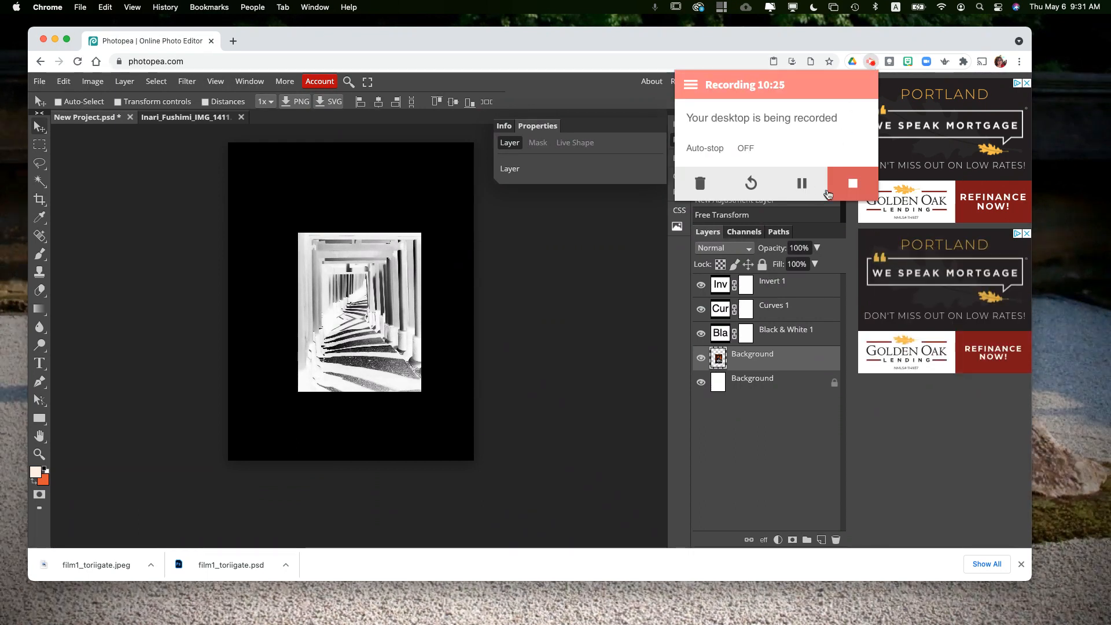